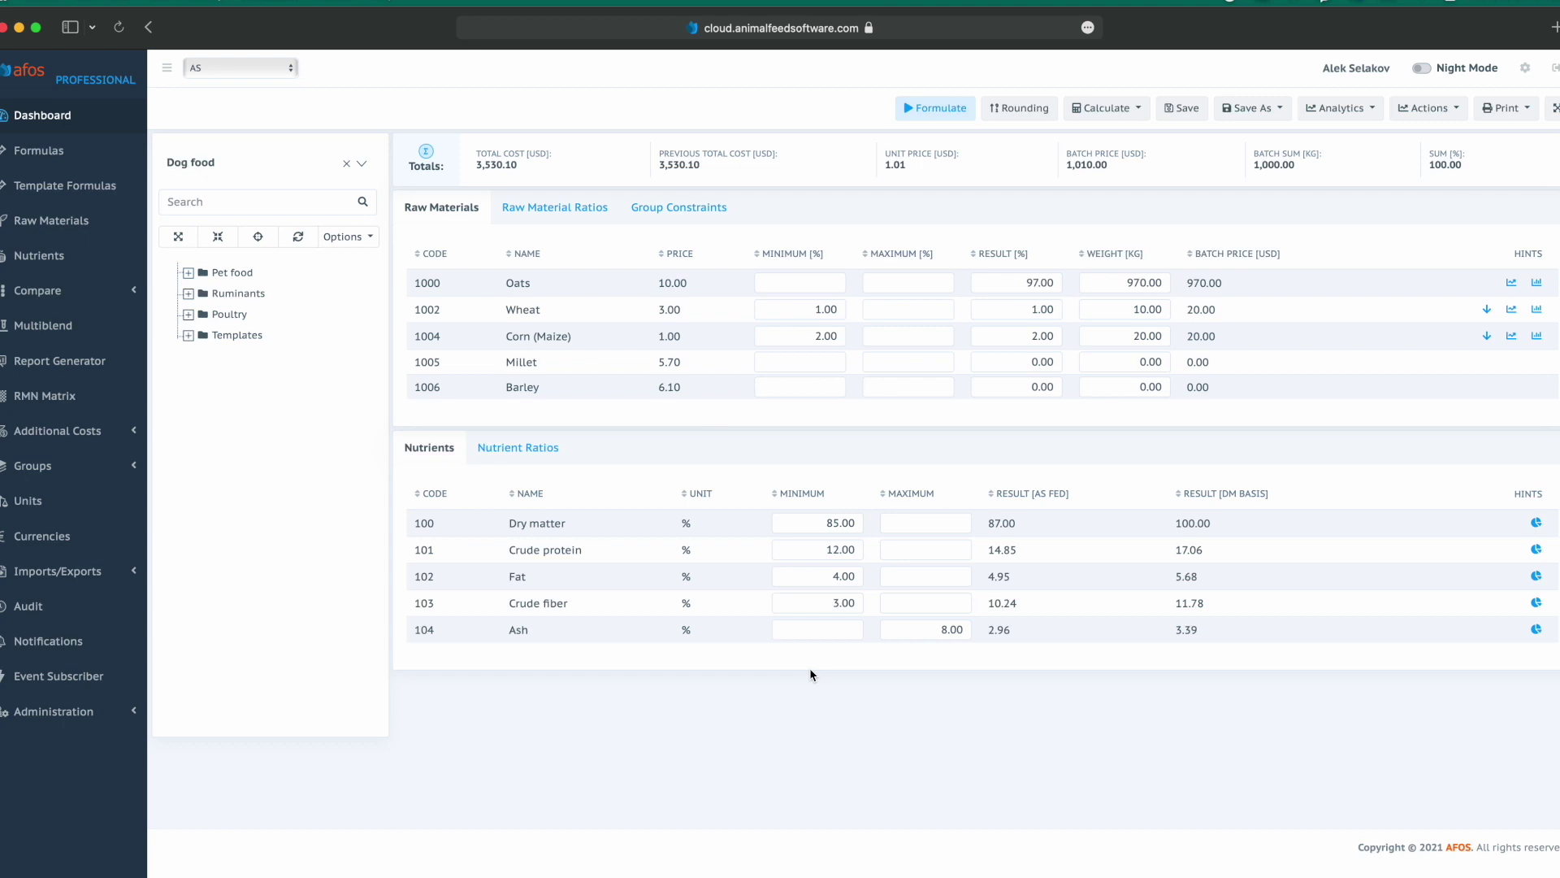
Open the nutrient list, mark Crude fiber, Ash and Nitrogen-free extract in selection mode, and leave selection mode again.
left_click(105, 263)
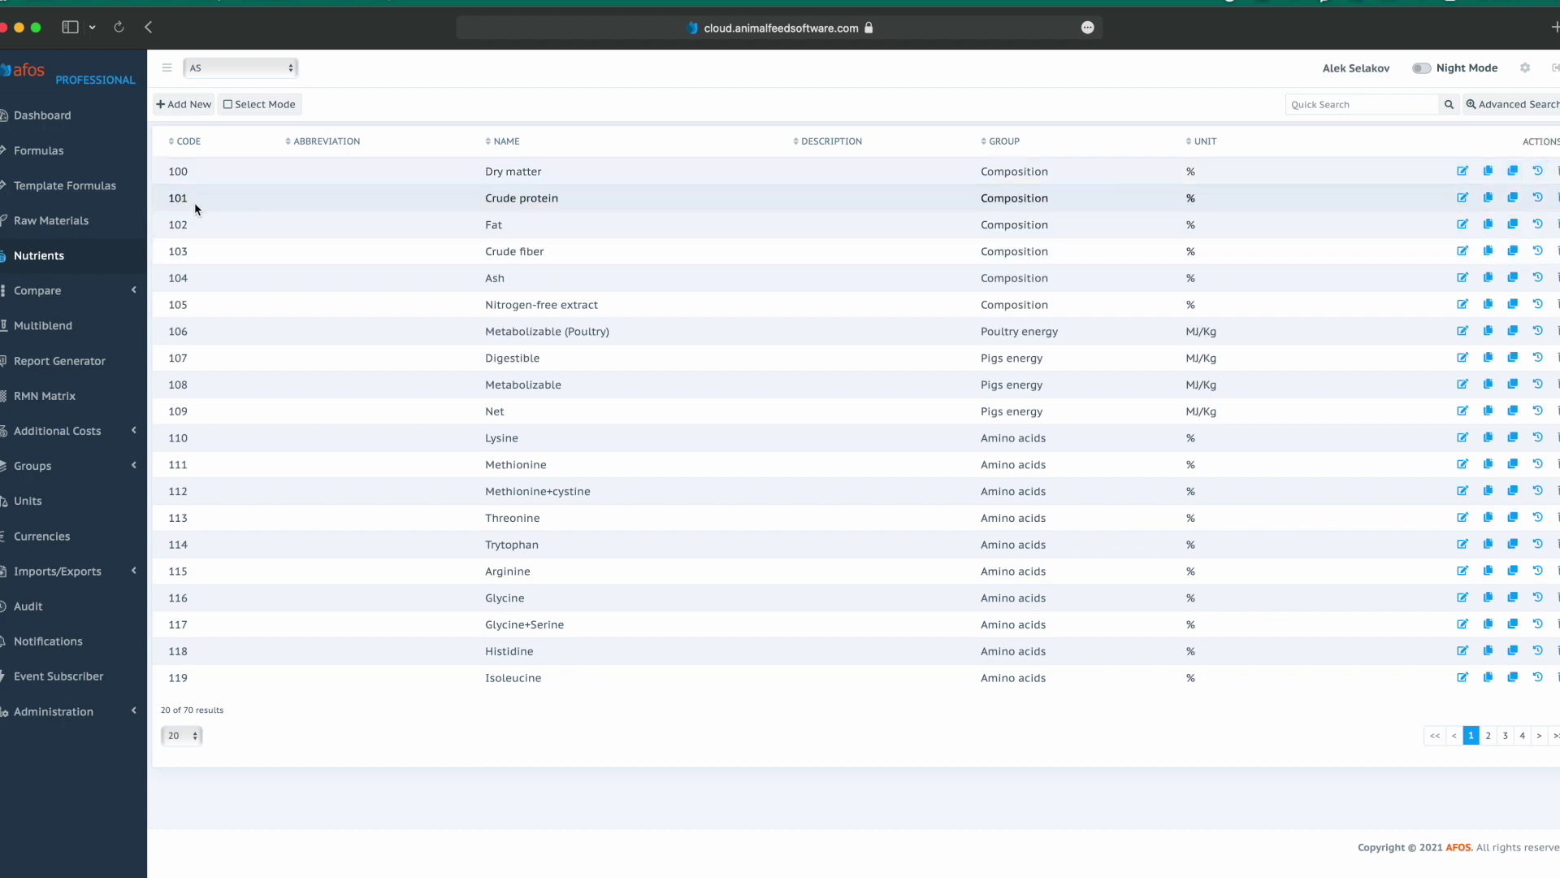
left_click(241, 108)
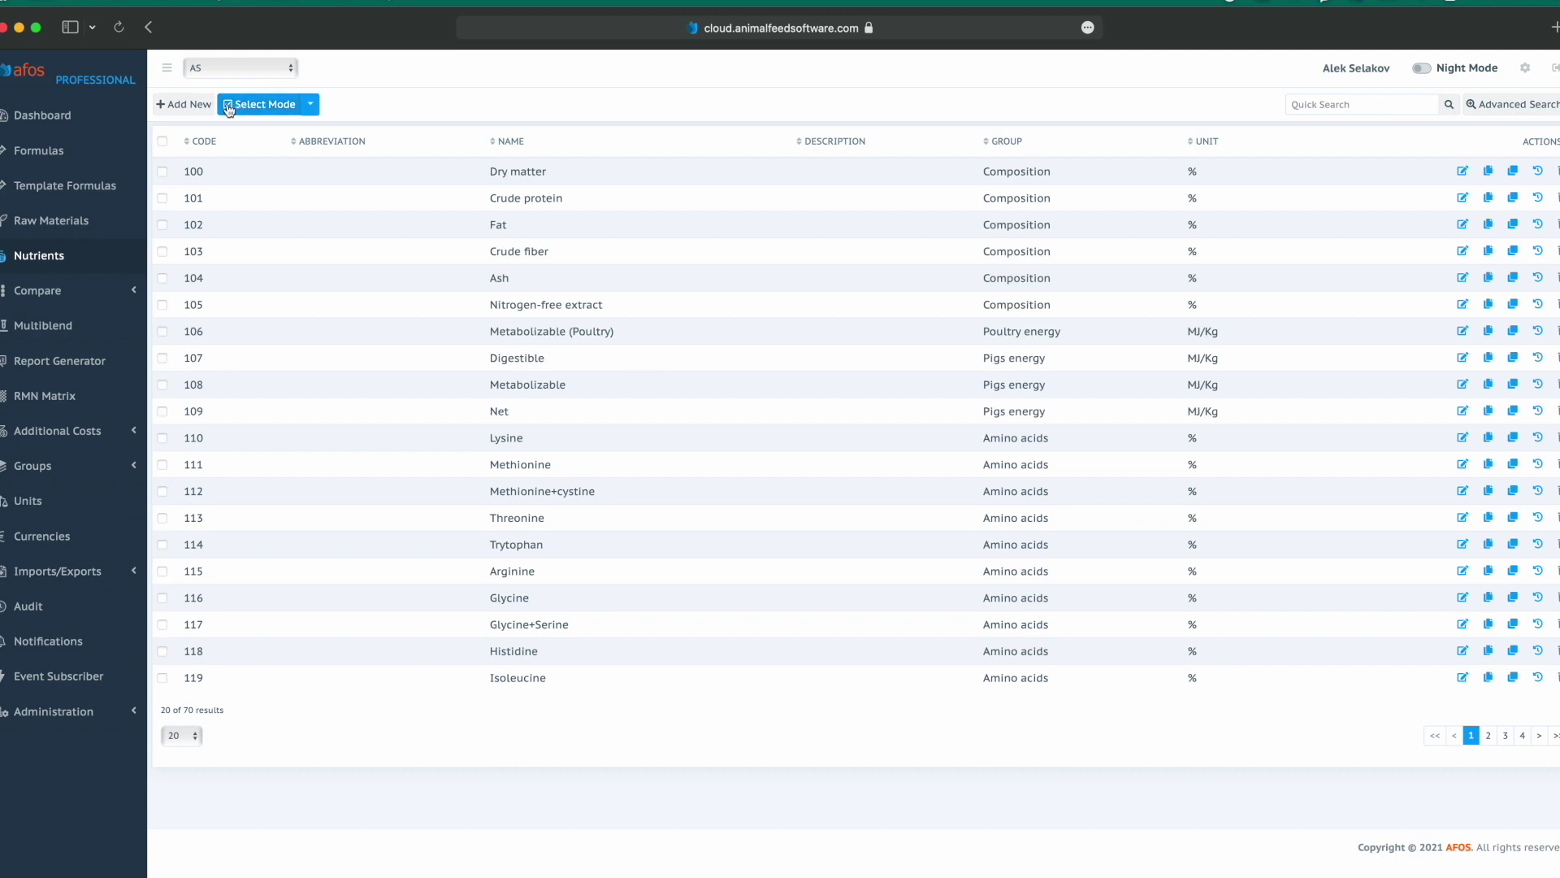
left_click(163, 253)
left_click(162, 278)
left_click(162, 305)
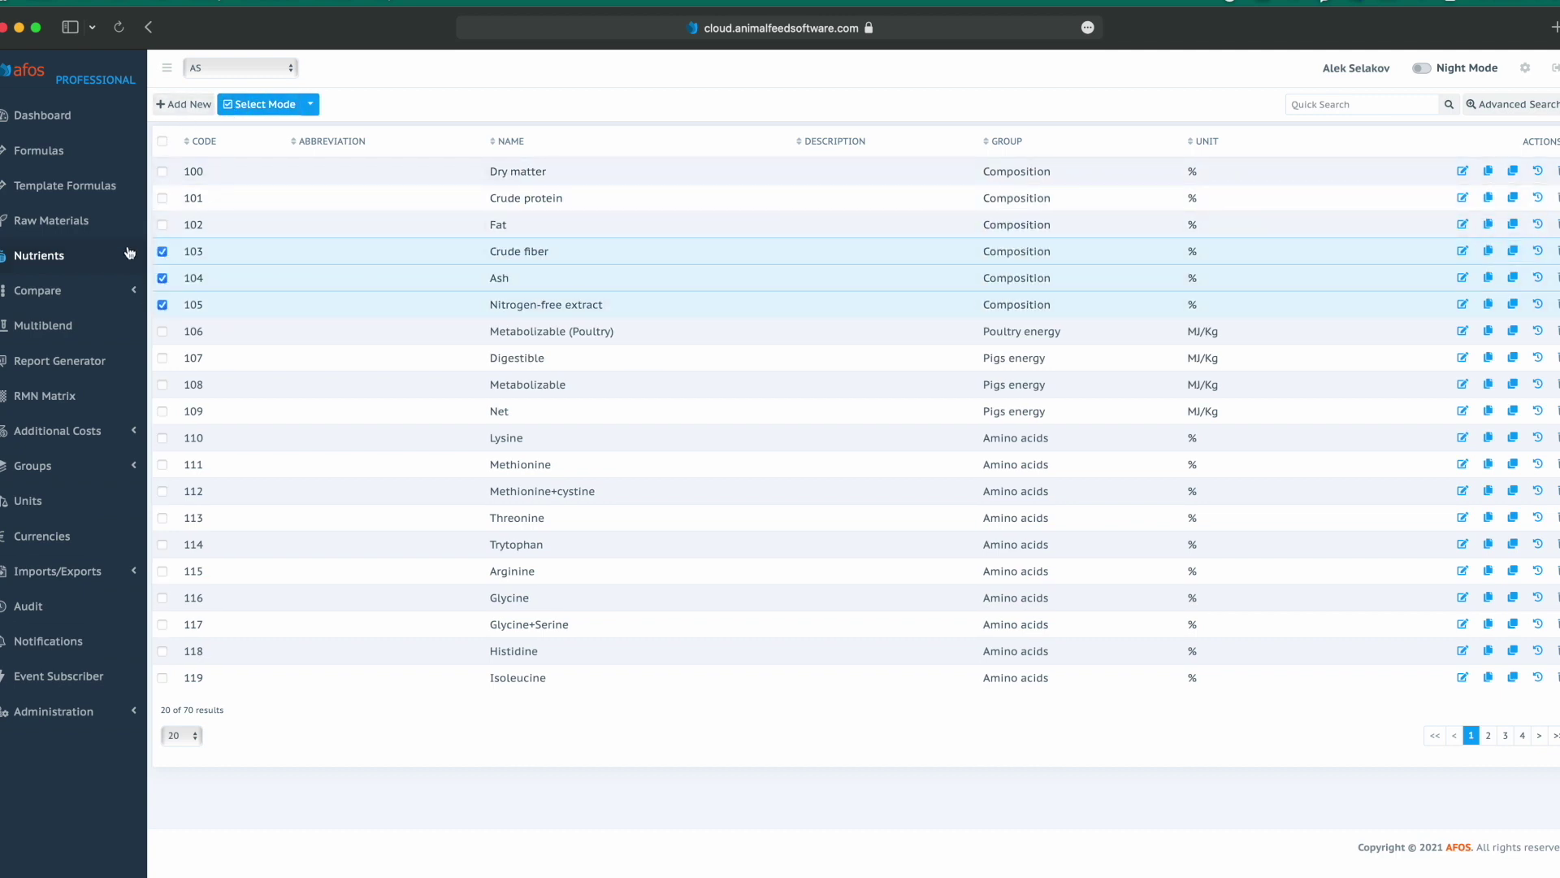
left_click(252, 107)
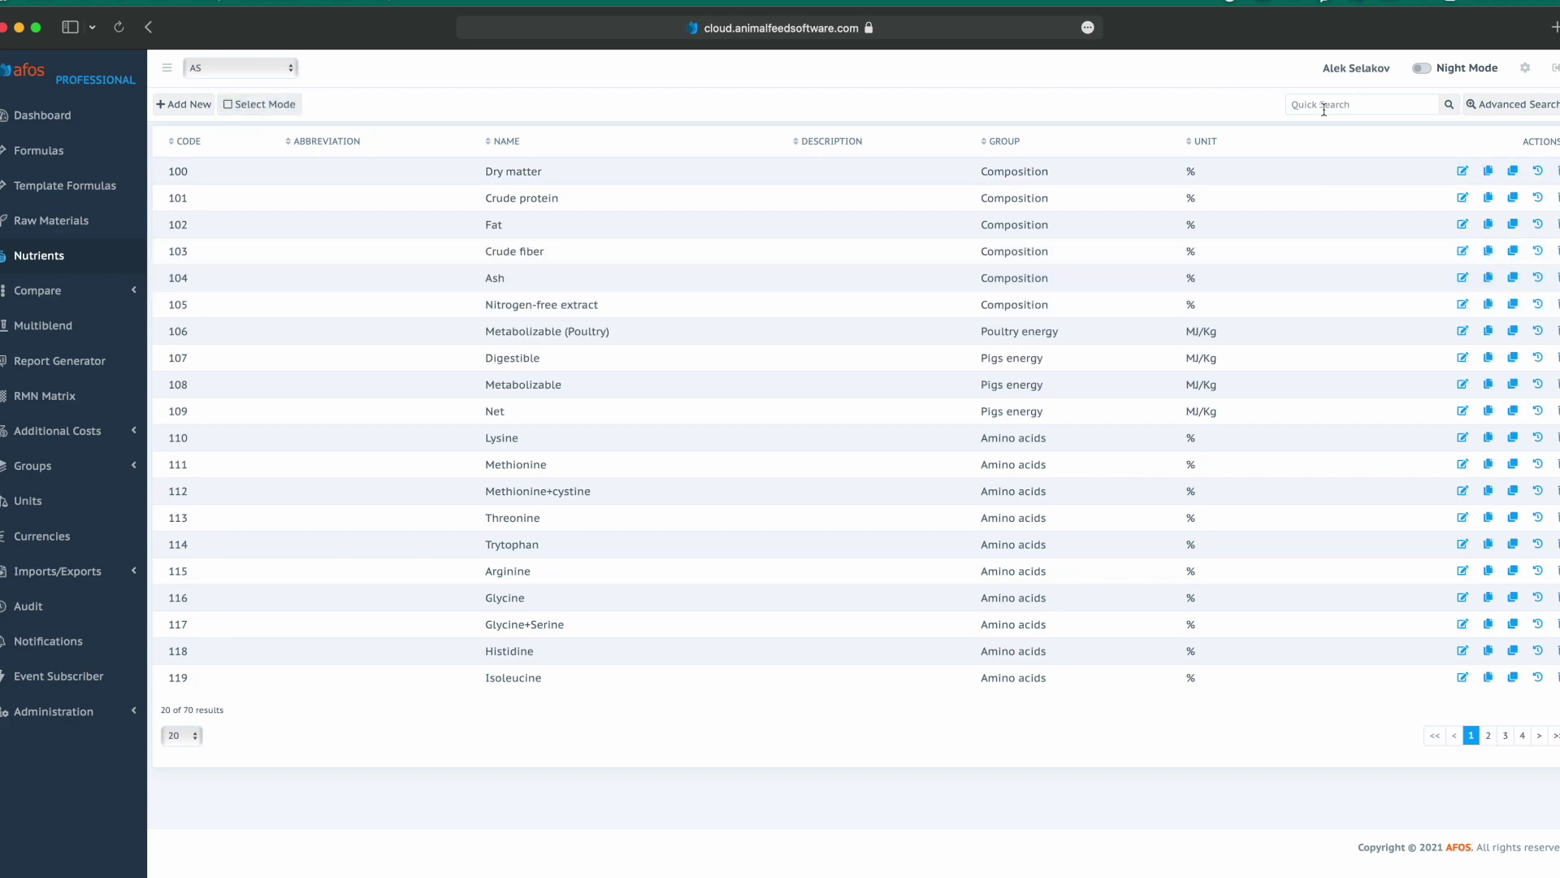
Show the advanced search fields, search the nutrients for "vitamin", and clear the search and hide the fields again.
left_click(1511, 103)
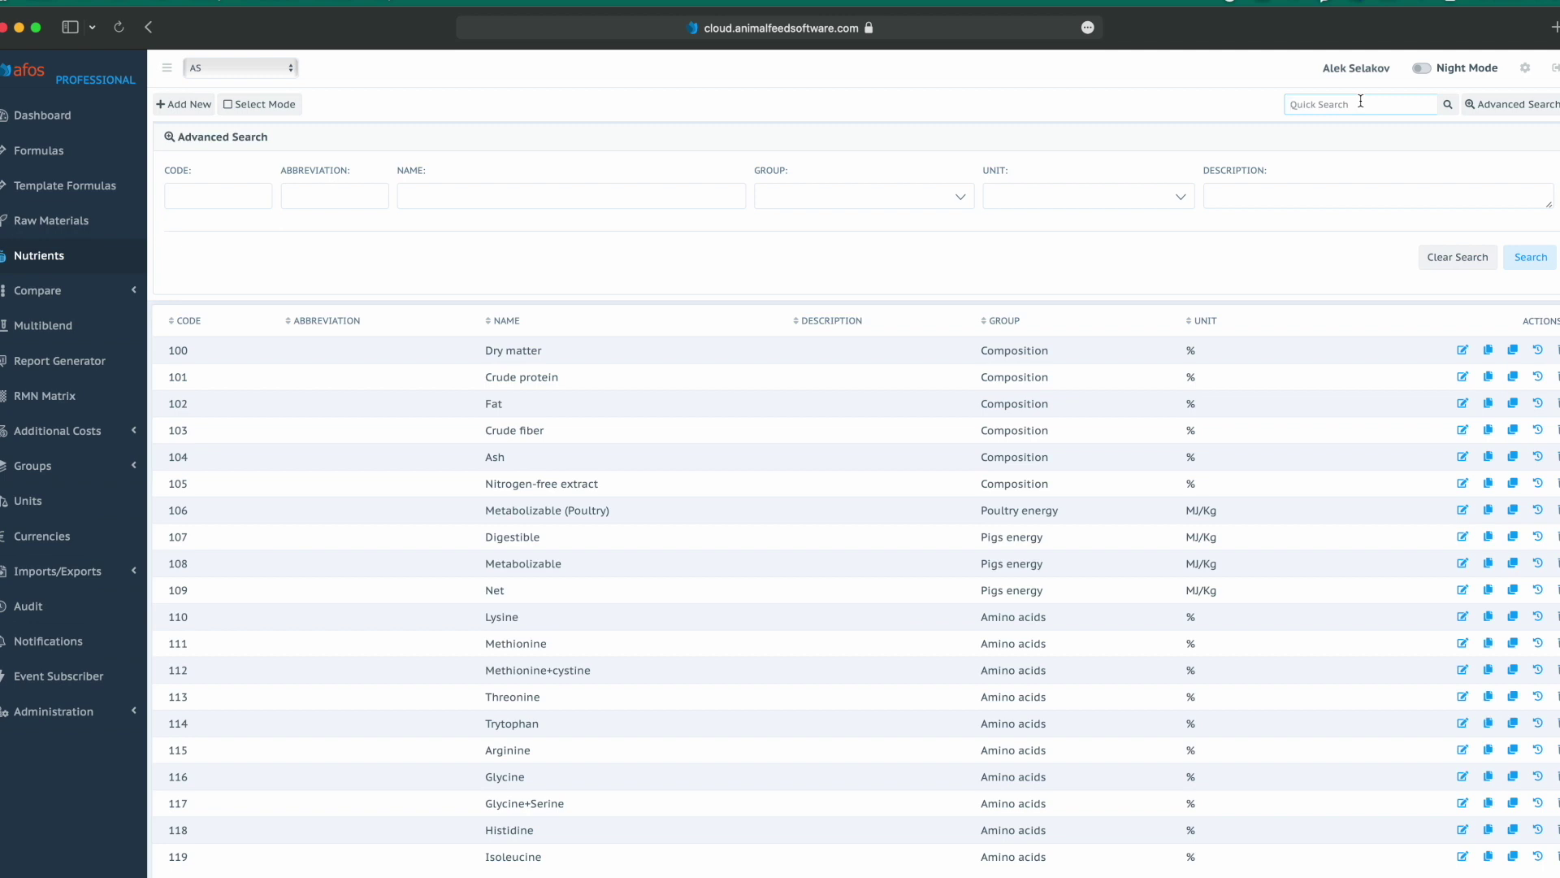
type("vitamin")
key("Return")
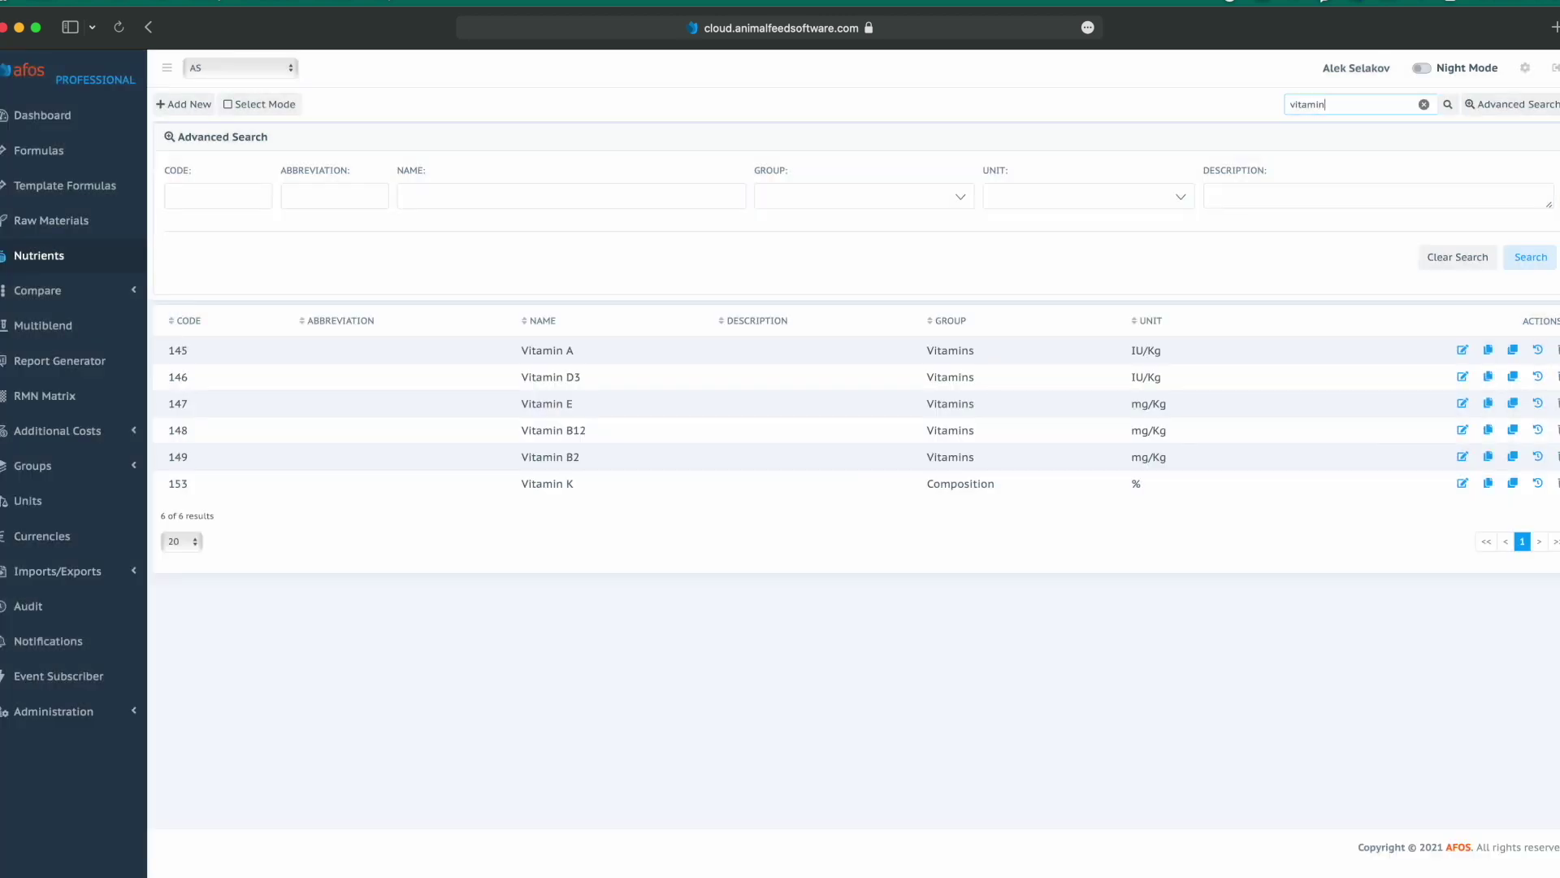
left_click(1424, 104)
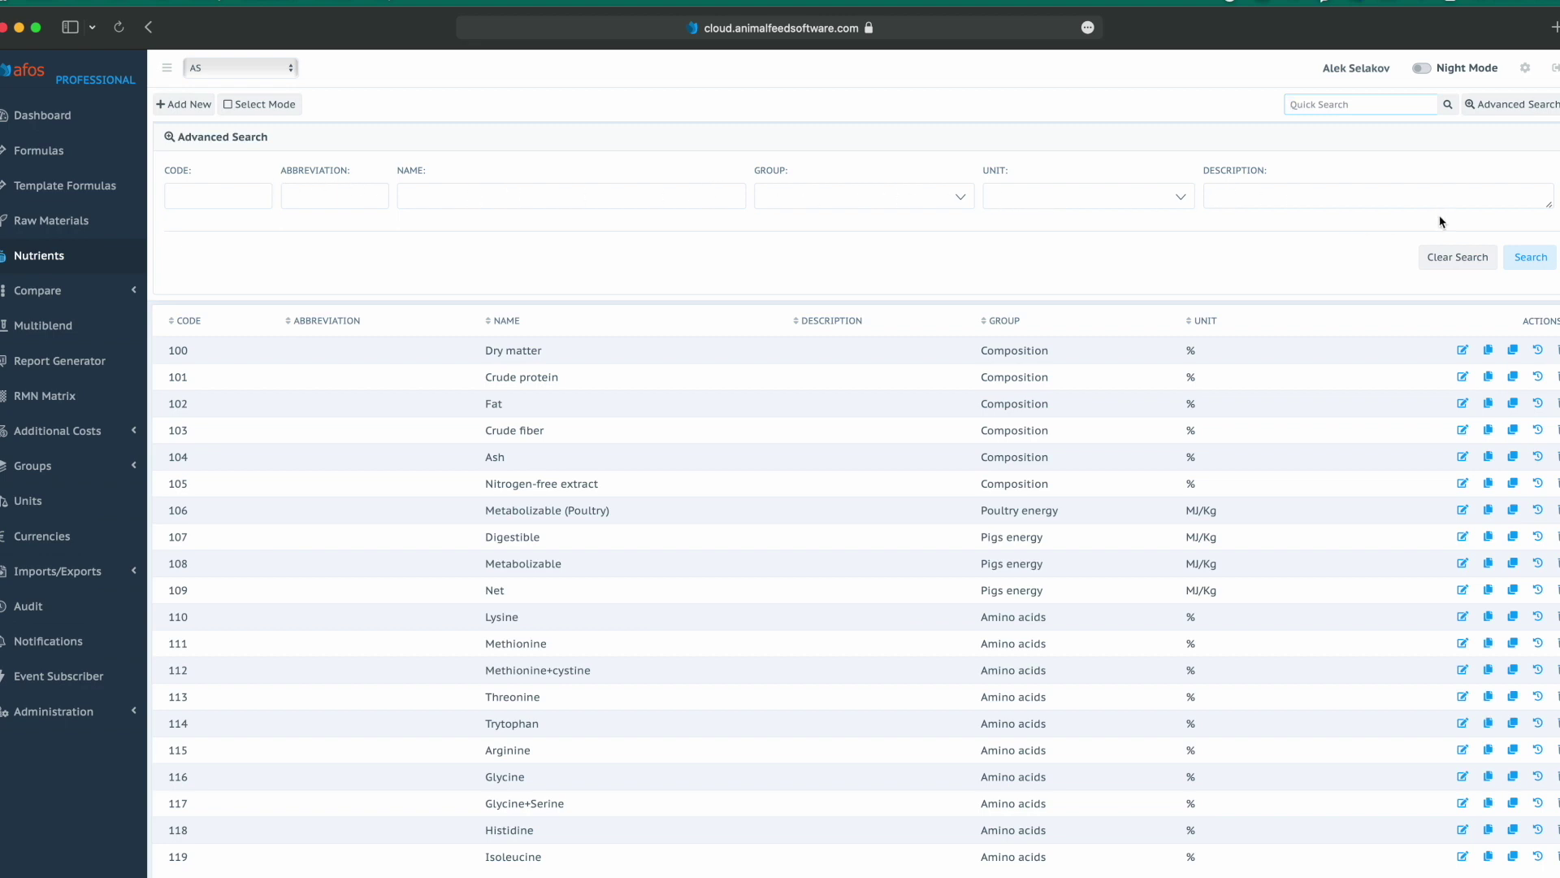
left_click(1519, 104)
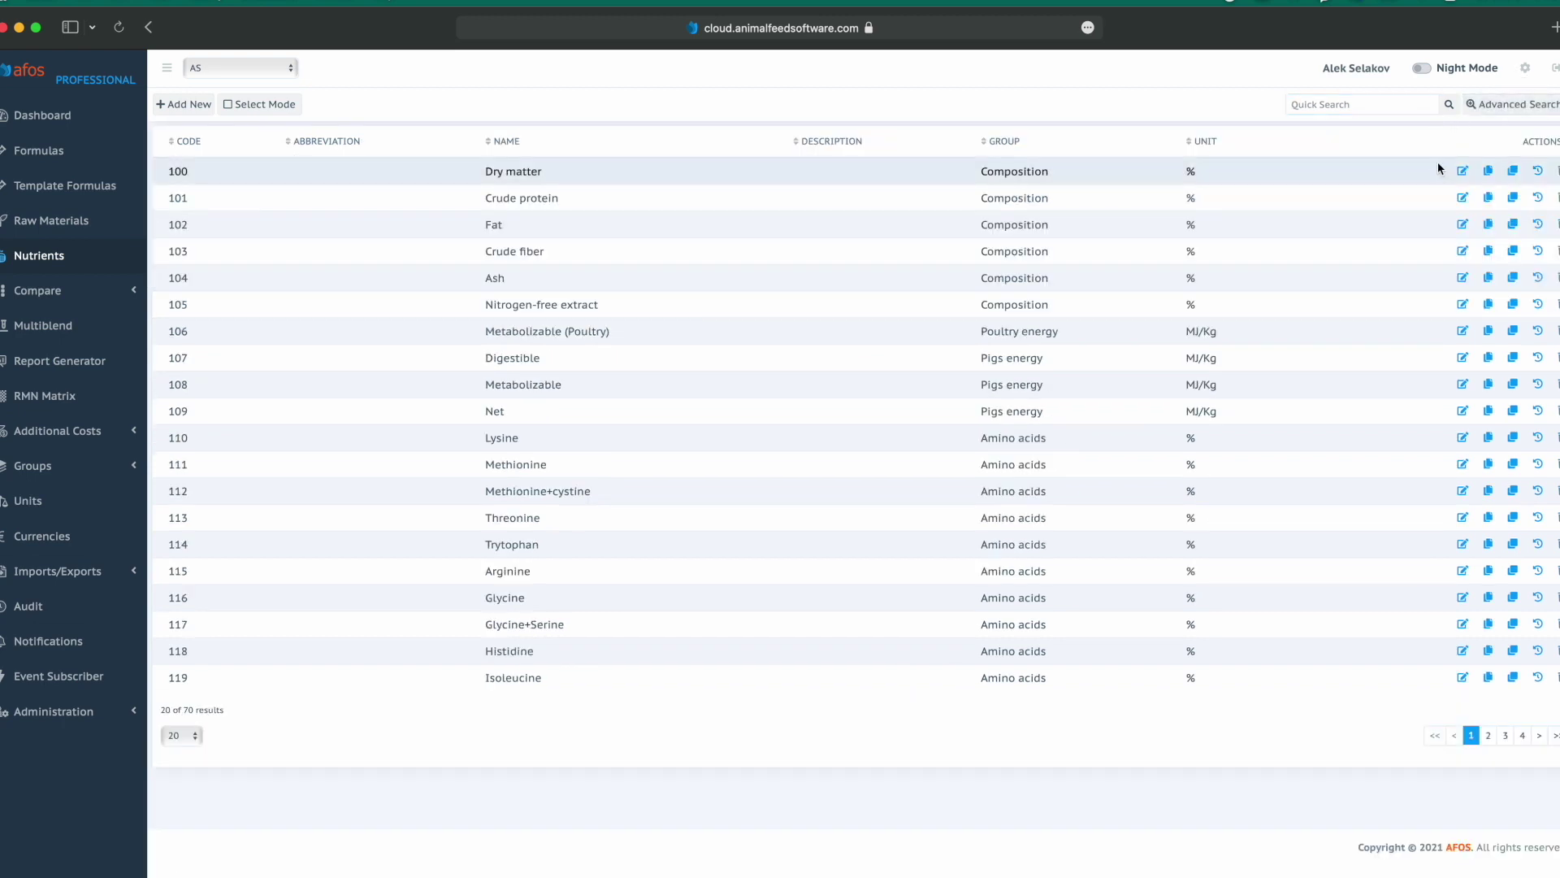
Open the Crude protein nutrient, view its change history, and close it without changes.
left_click(1460, 197)
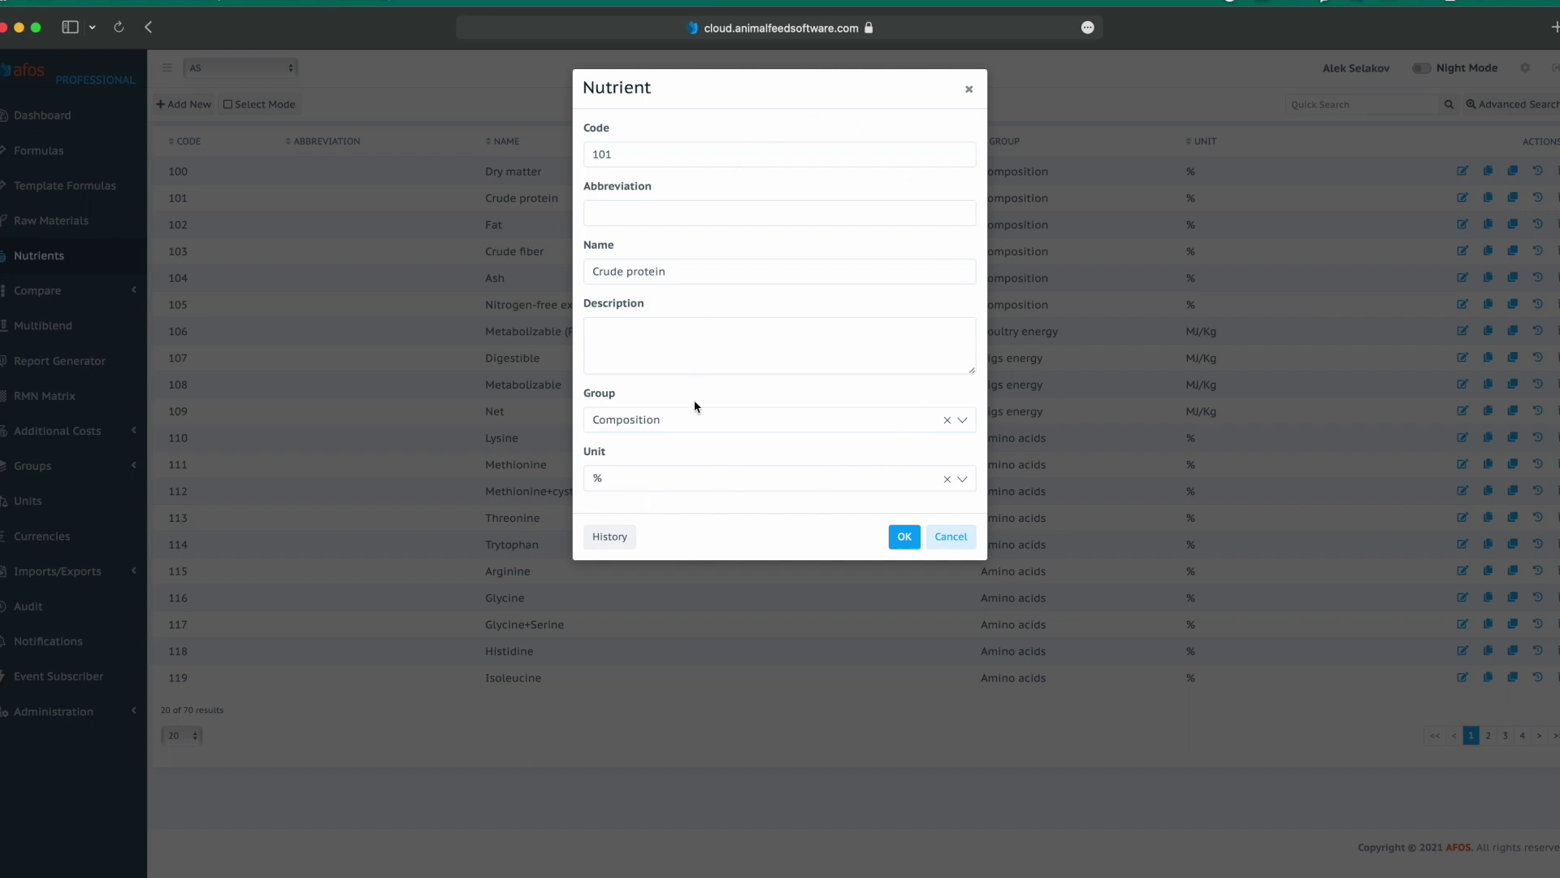
left_click(624, 542)
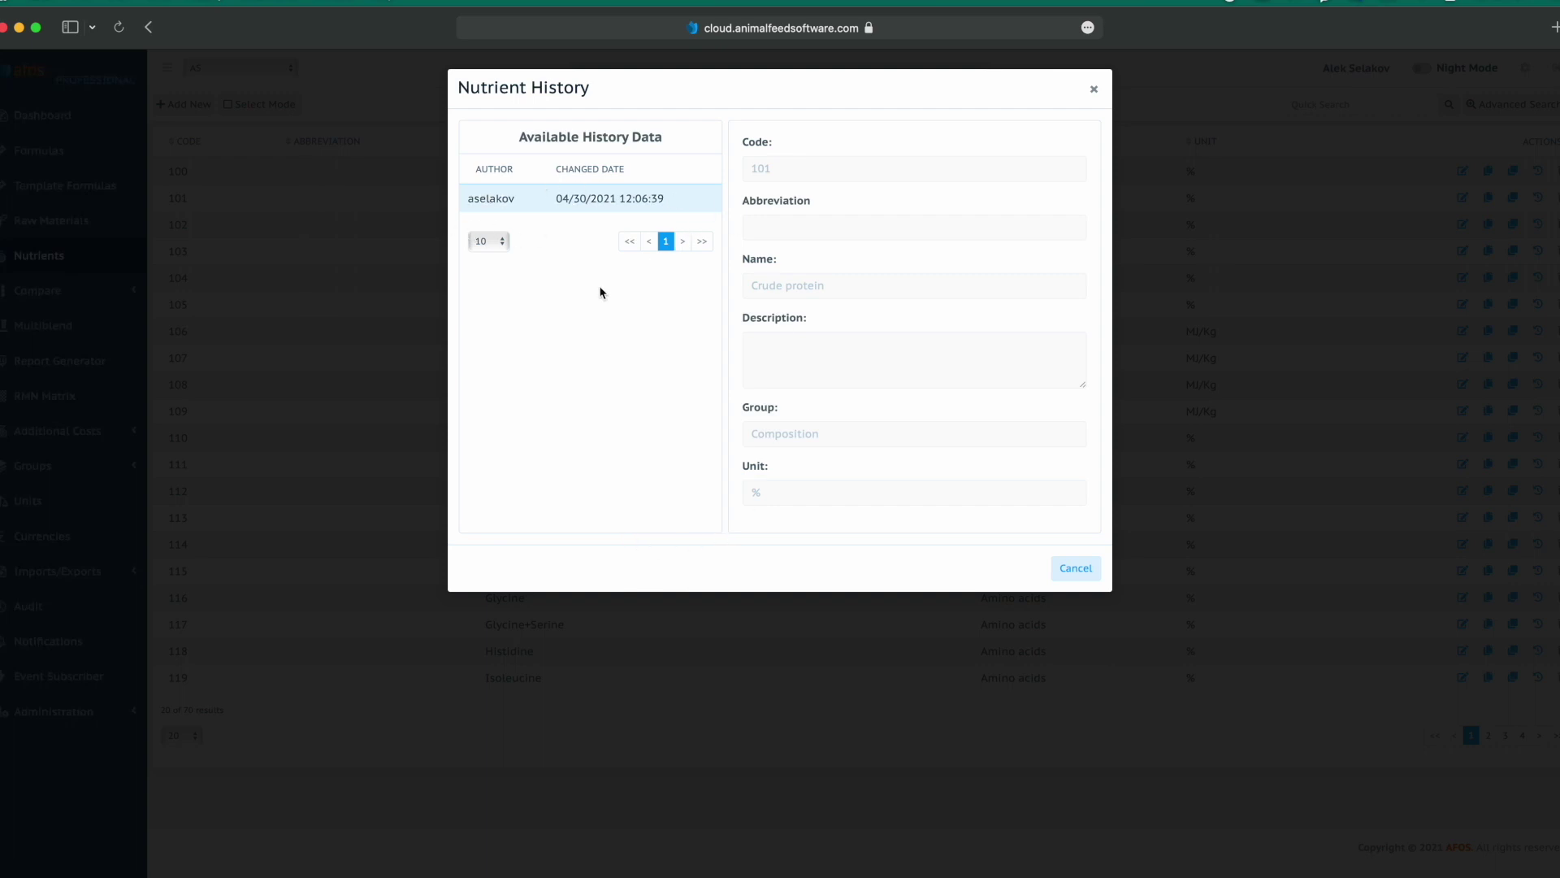
left_click(1076, 567)
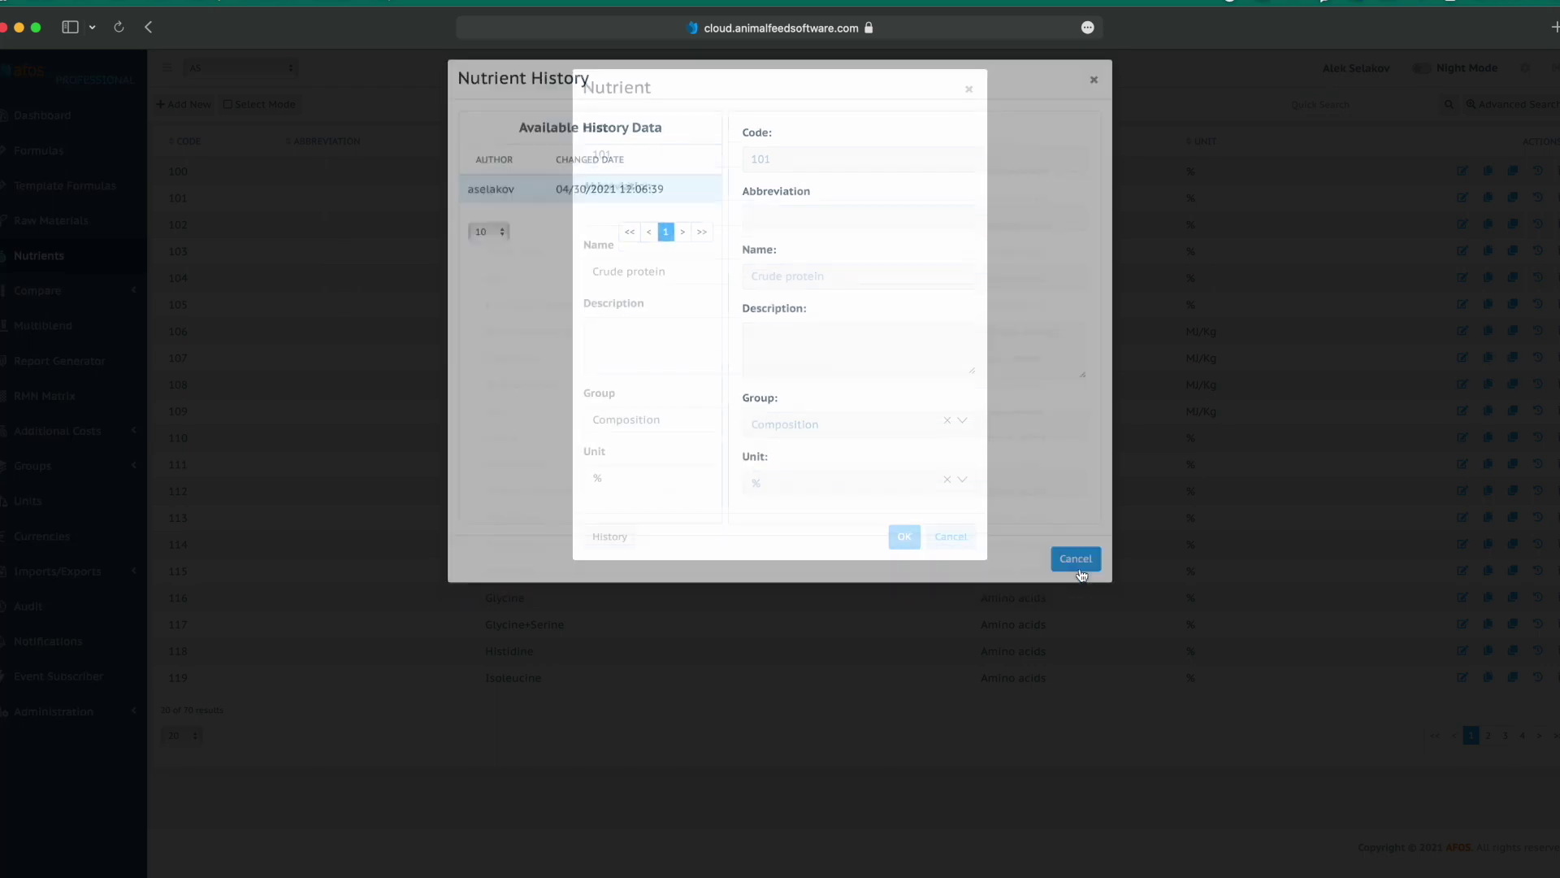
left_click(949, 535)
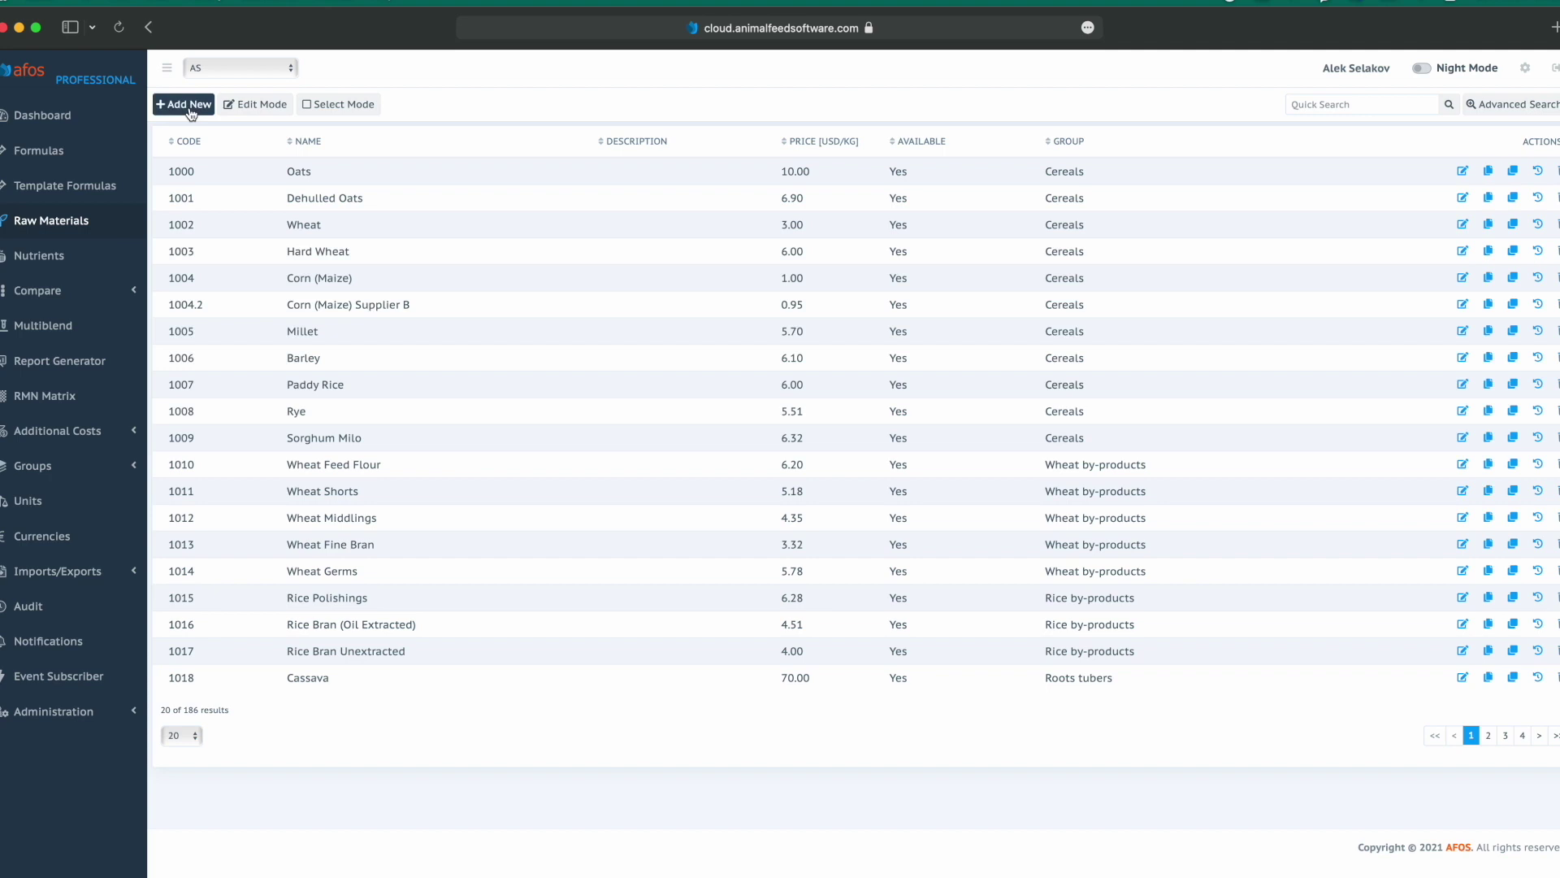
Set the price of Corn (Maize) to 12 USD/kg directly in the raw materials list.
left_click(276, 111)
left_click(829, 198)
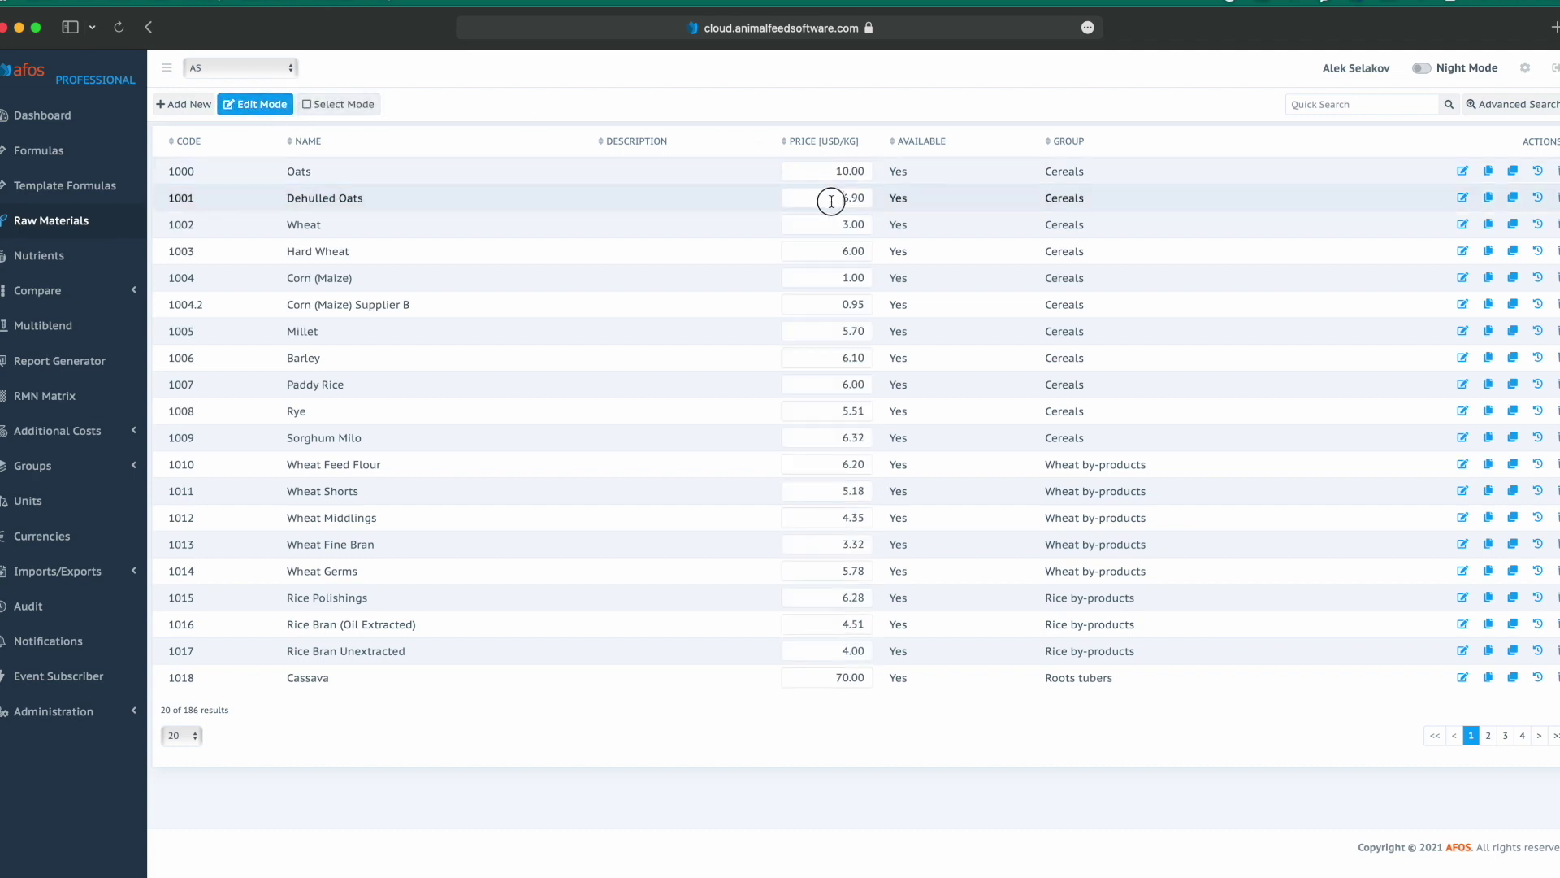
left_click(833, 251)
left_click_drag(838, 284, 869, 286)
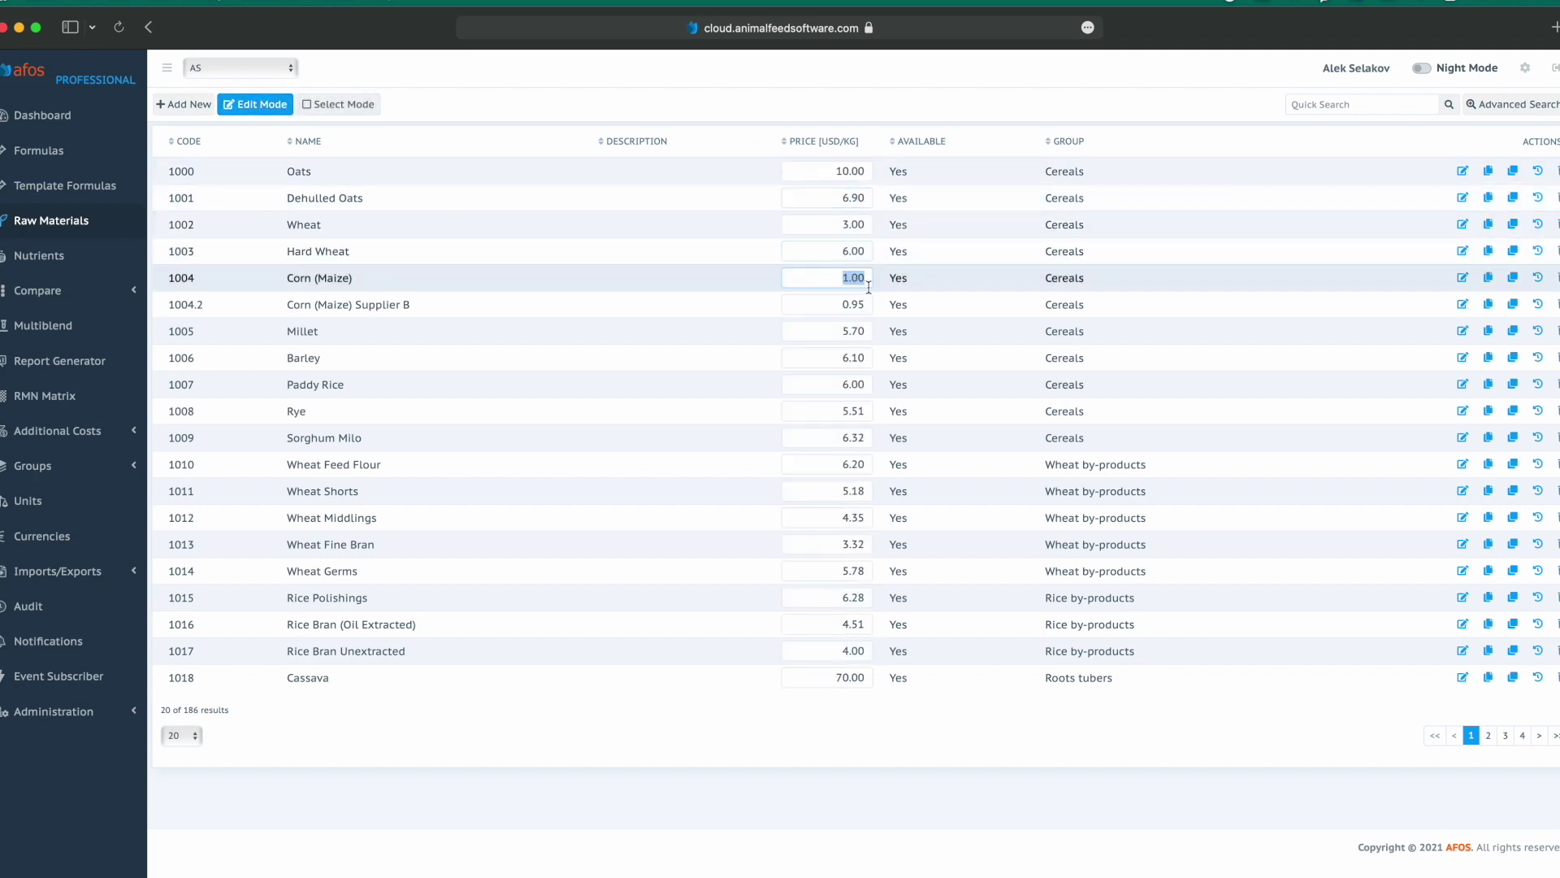
type("12")
key("Return")
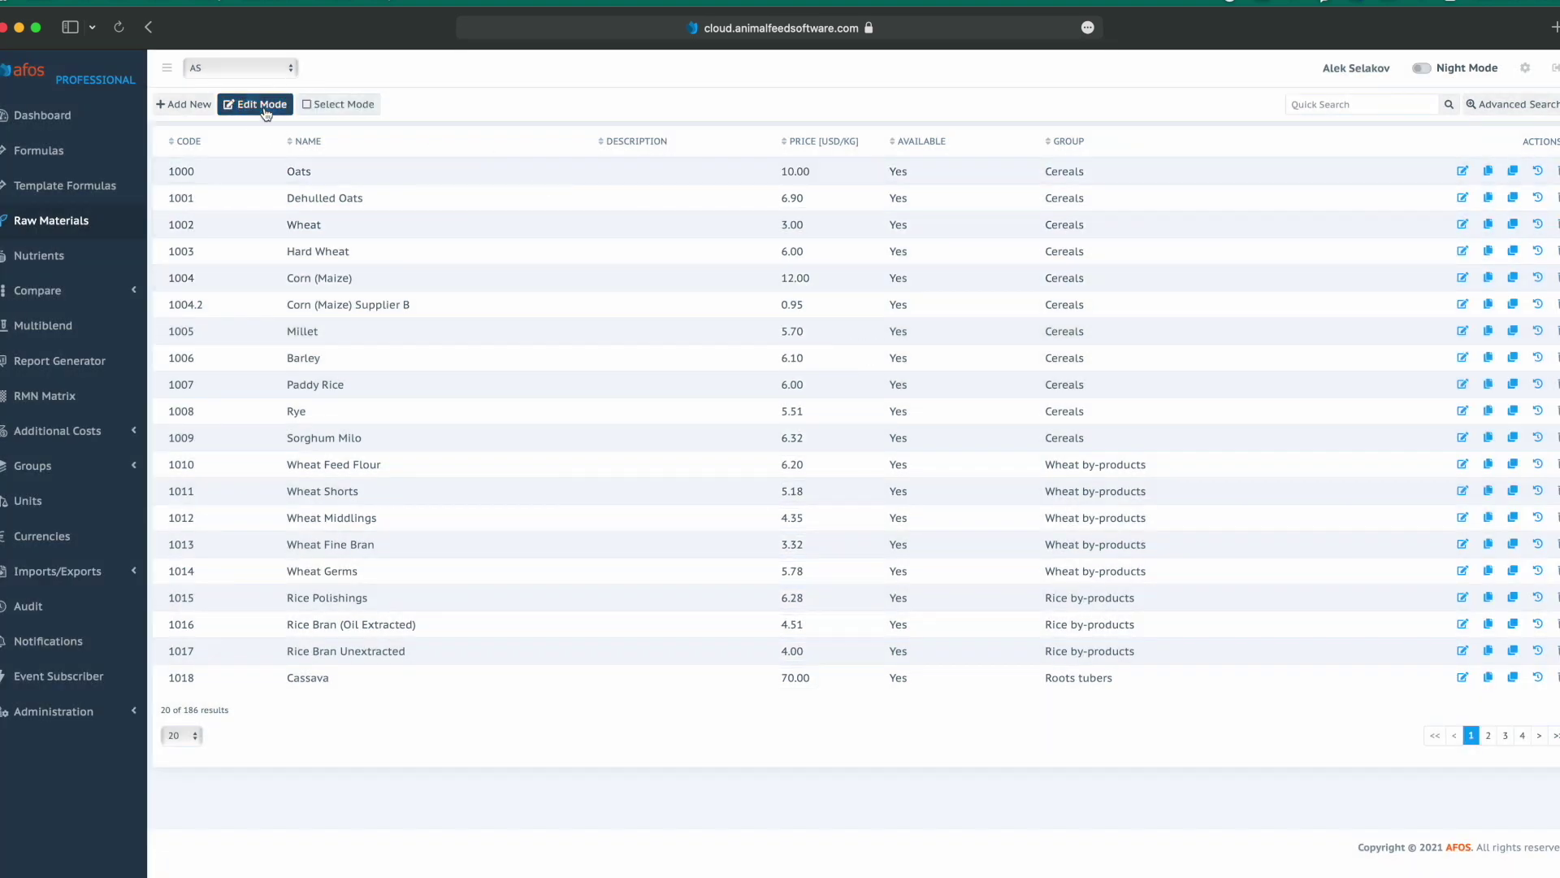
Look at the selection mode and the advanced search fields of the raw materials list, and close both again.
left_click(337, 105)
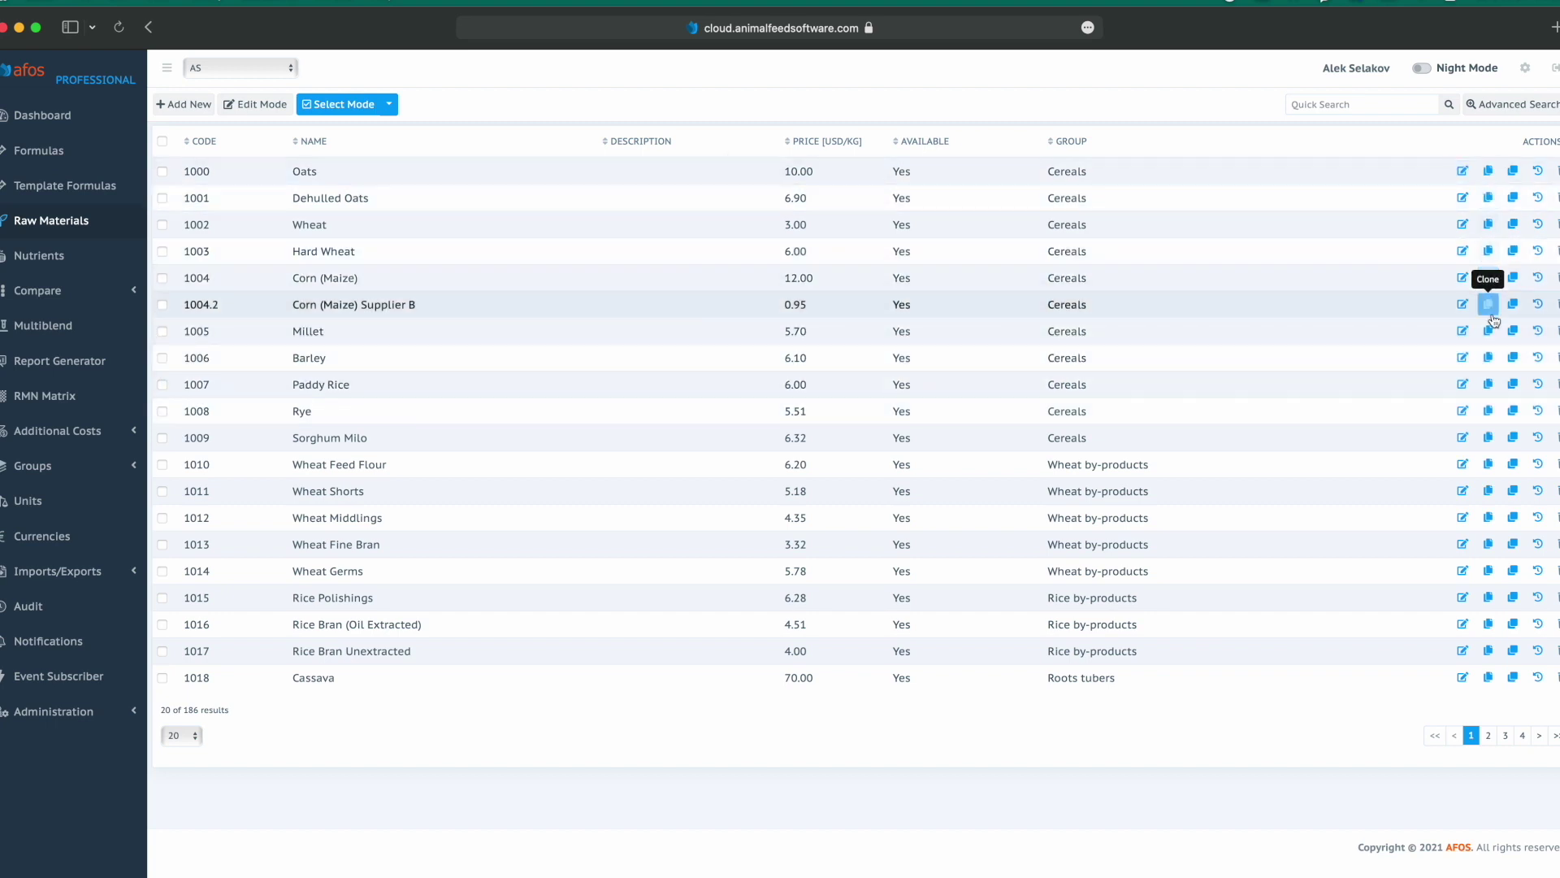
left_click(336, 106)
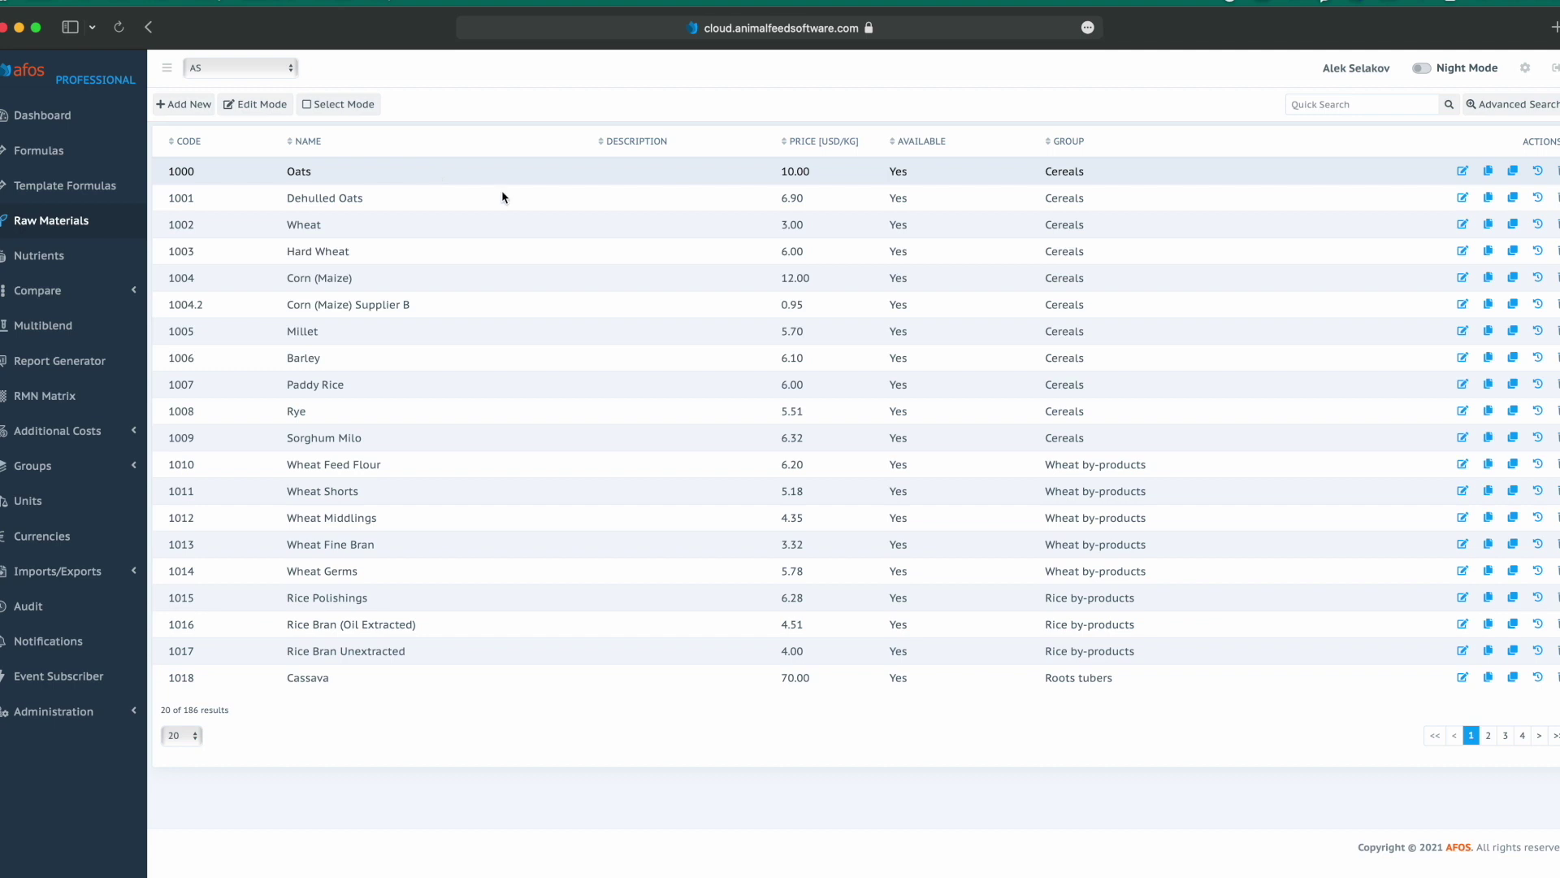
left_click(1312, 105)
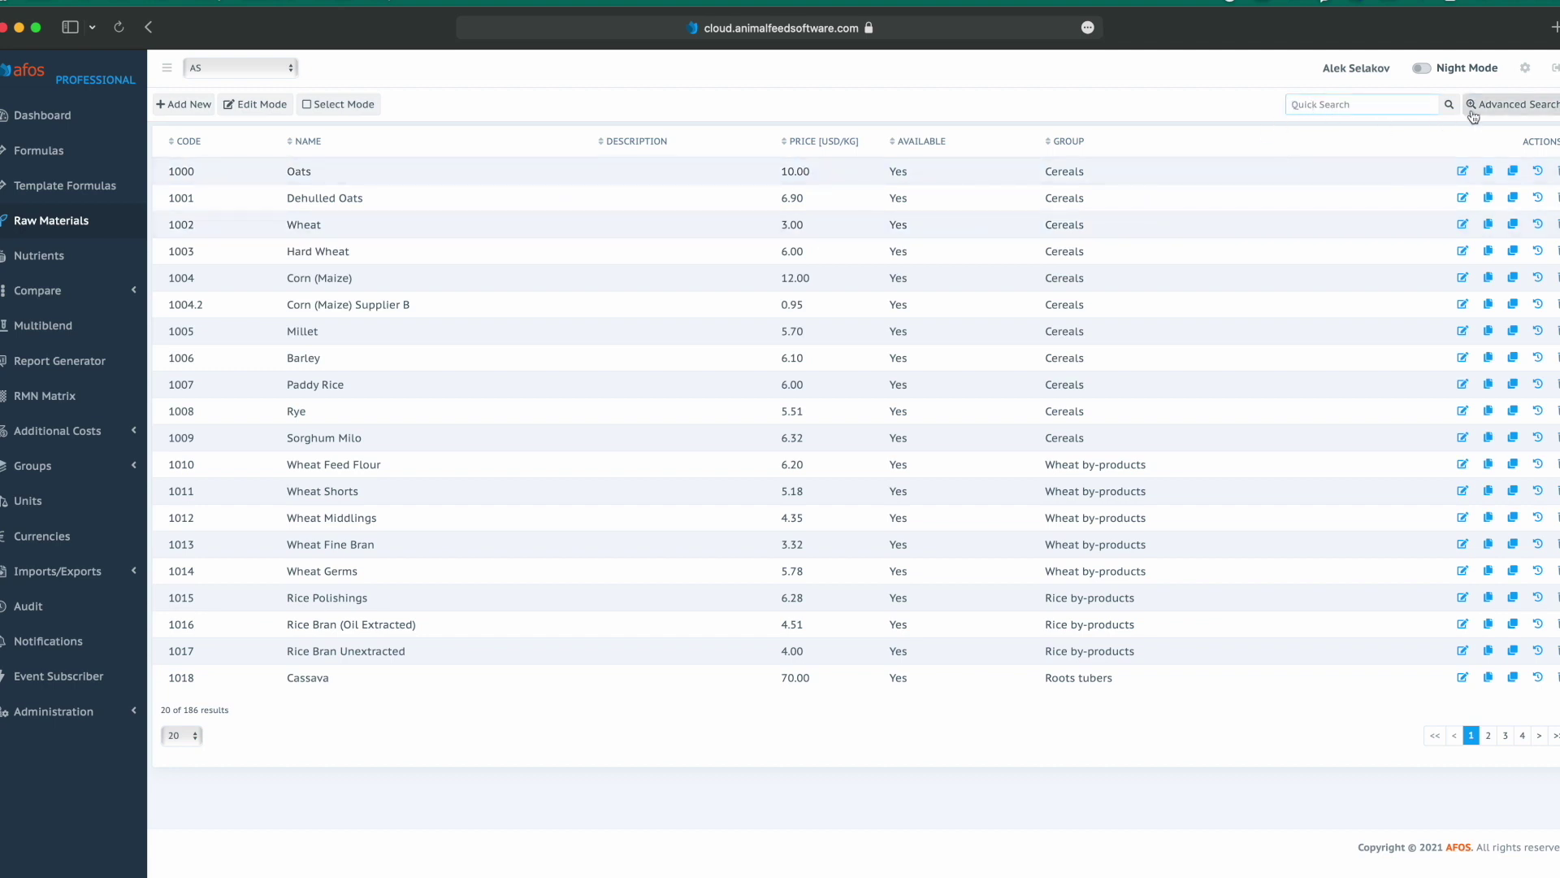
left_click(1512, 104)
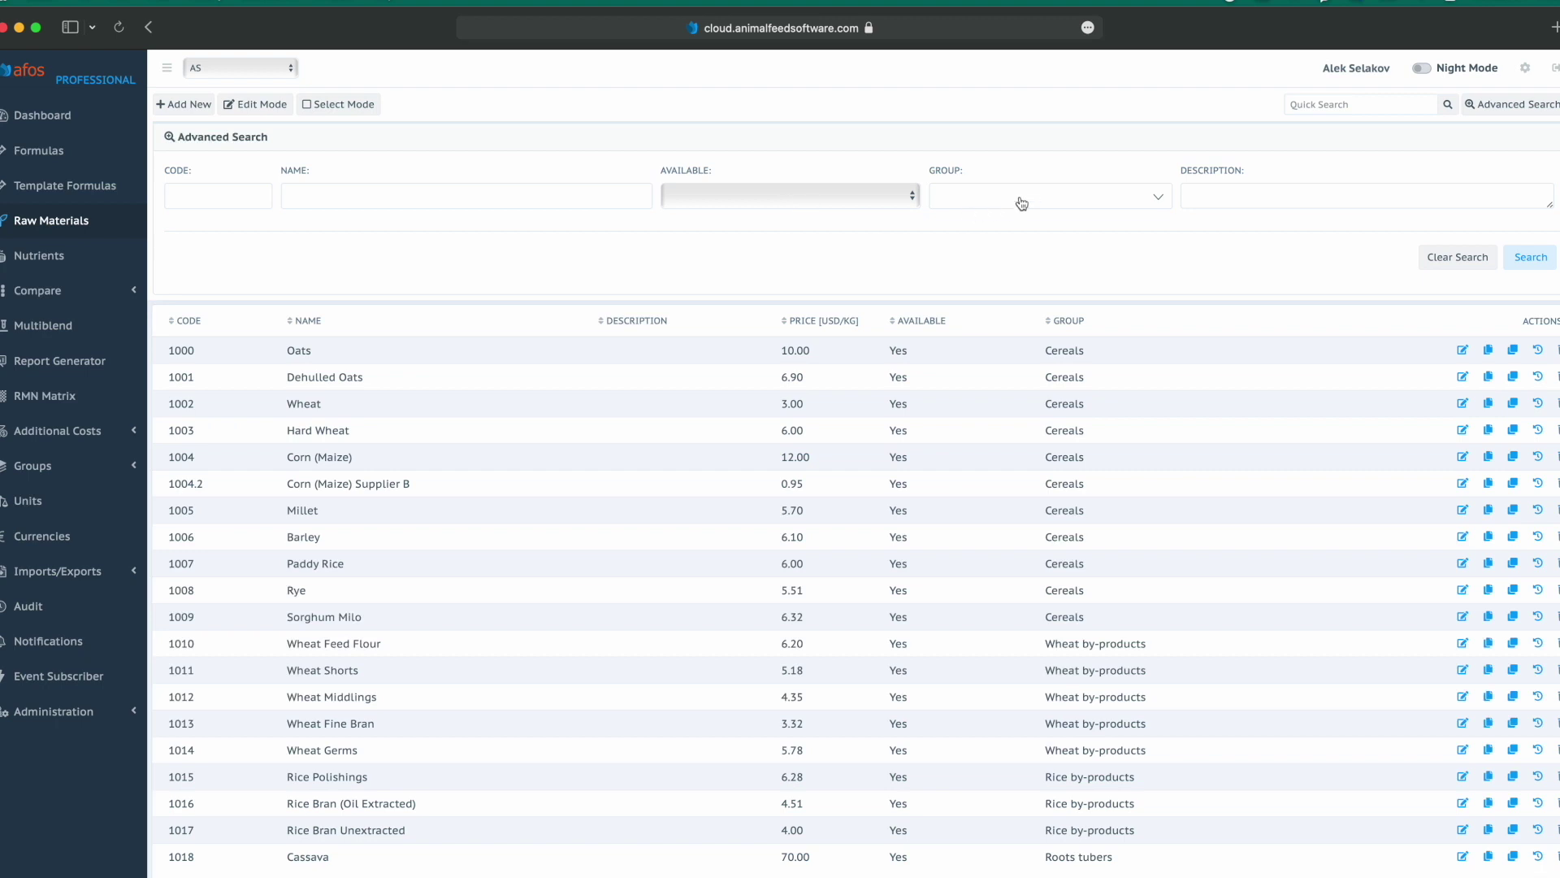
left_click(1506, 109)
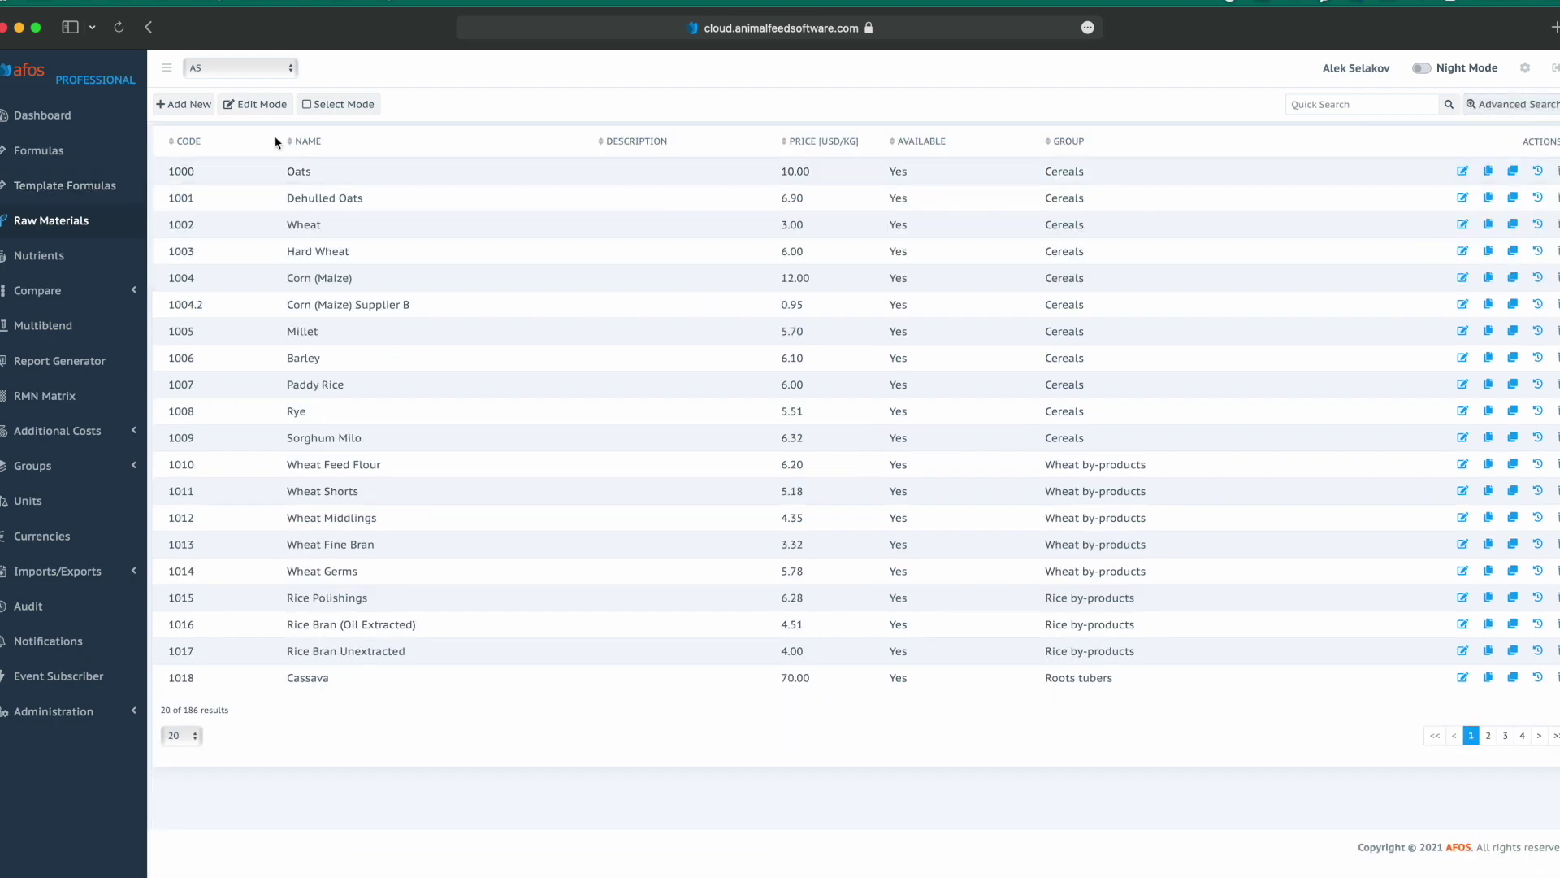
Open the Oats raw material and review its nutrient values, comparing the full list with the one that hides zeros.
left_click(1463, 172)
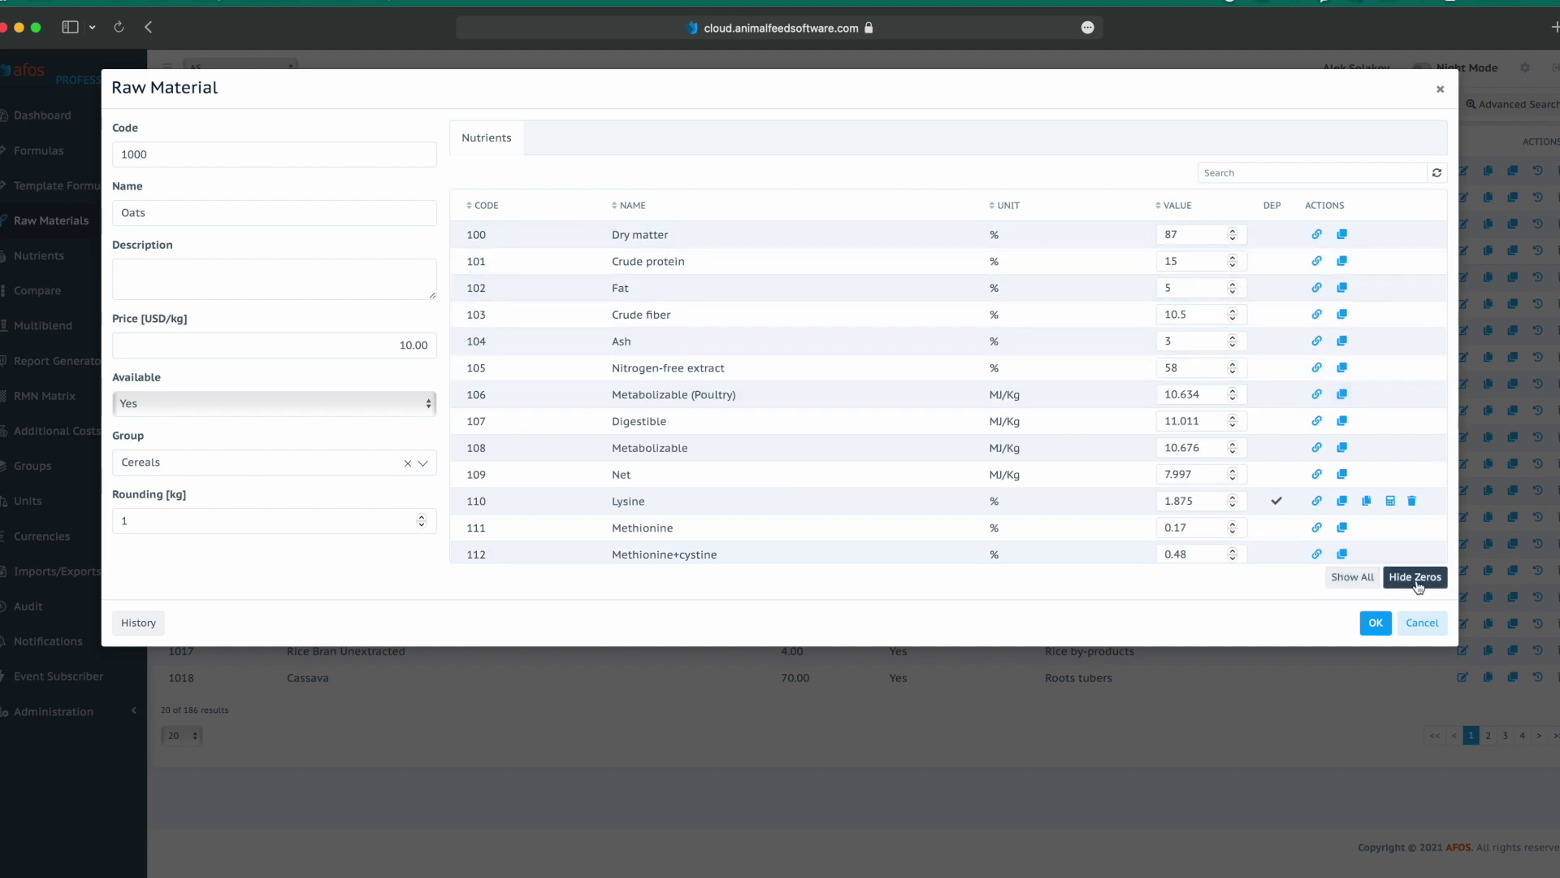
scroll(1132, 469, "down", 6)
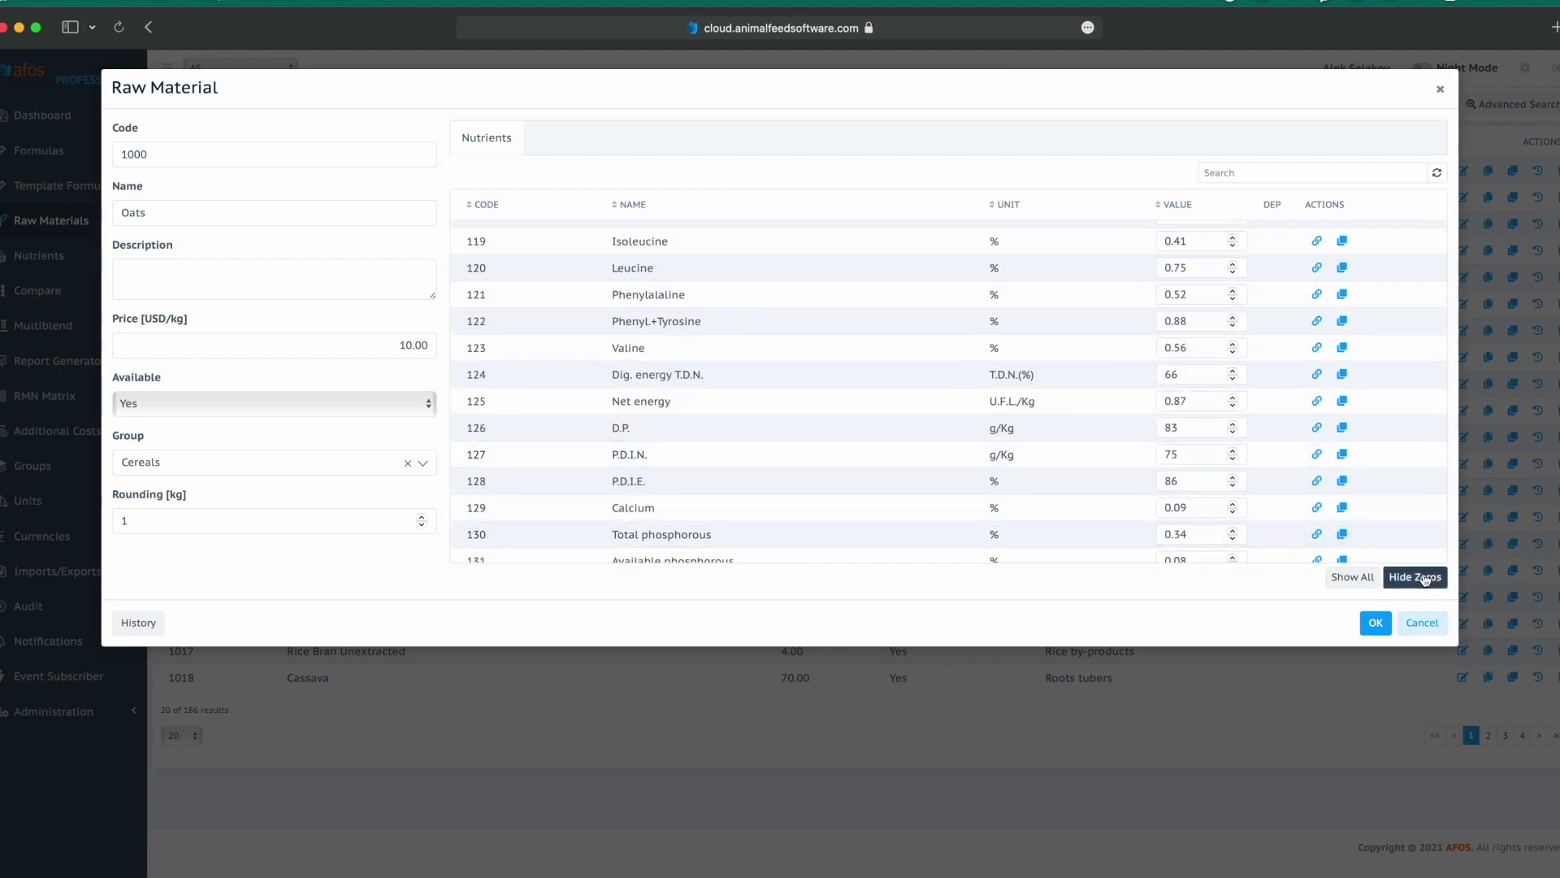
left_click(1425, 579)
scroll(1238, 474, "down", 8)
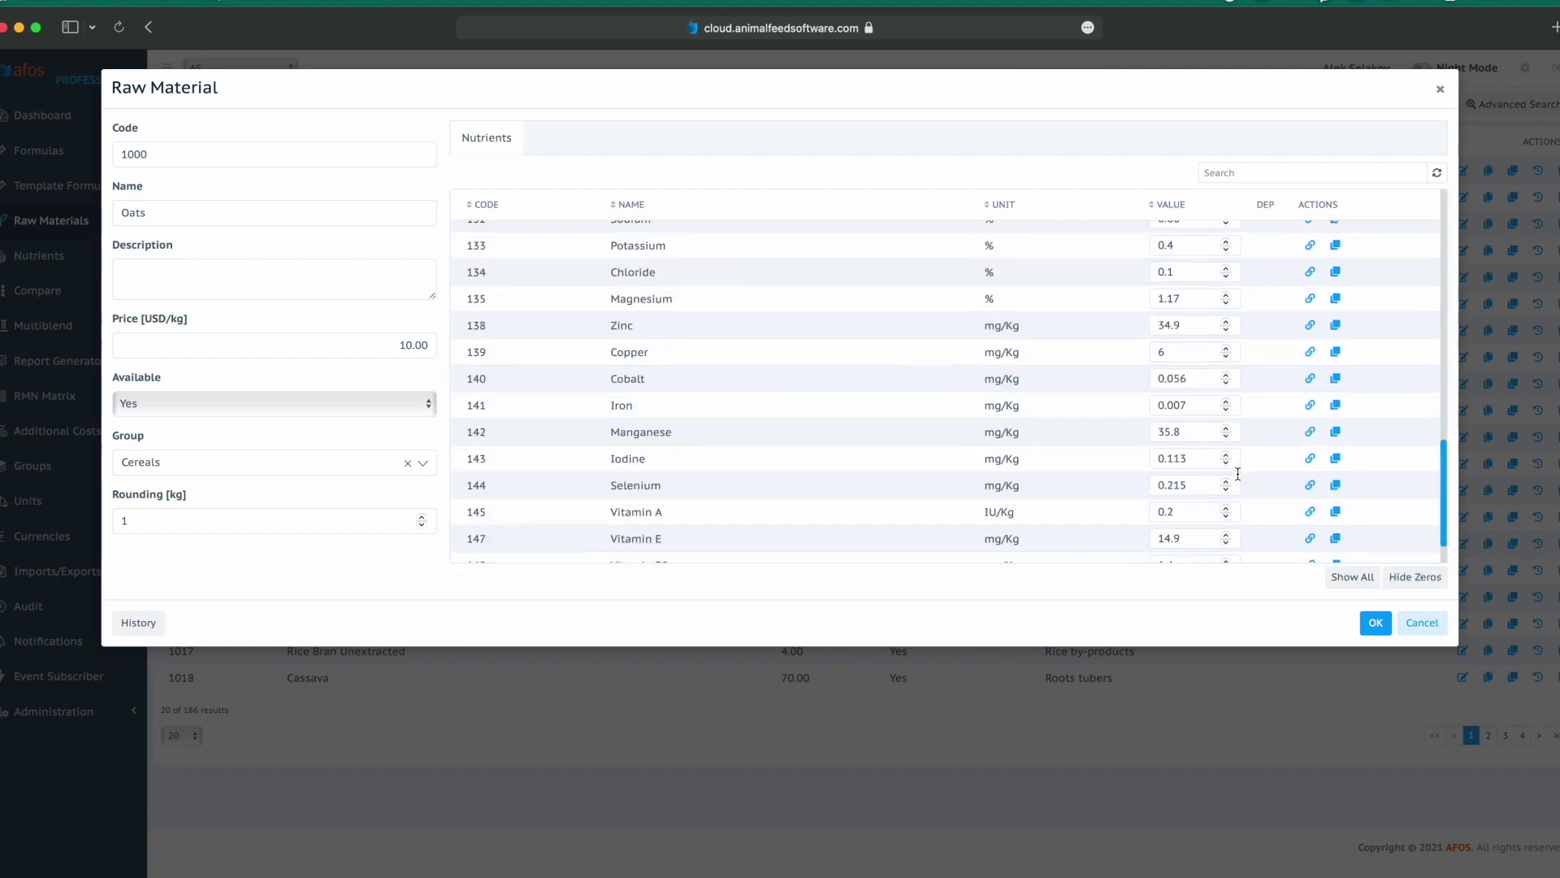
left_click(1353, 578)
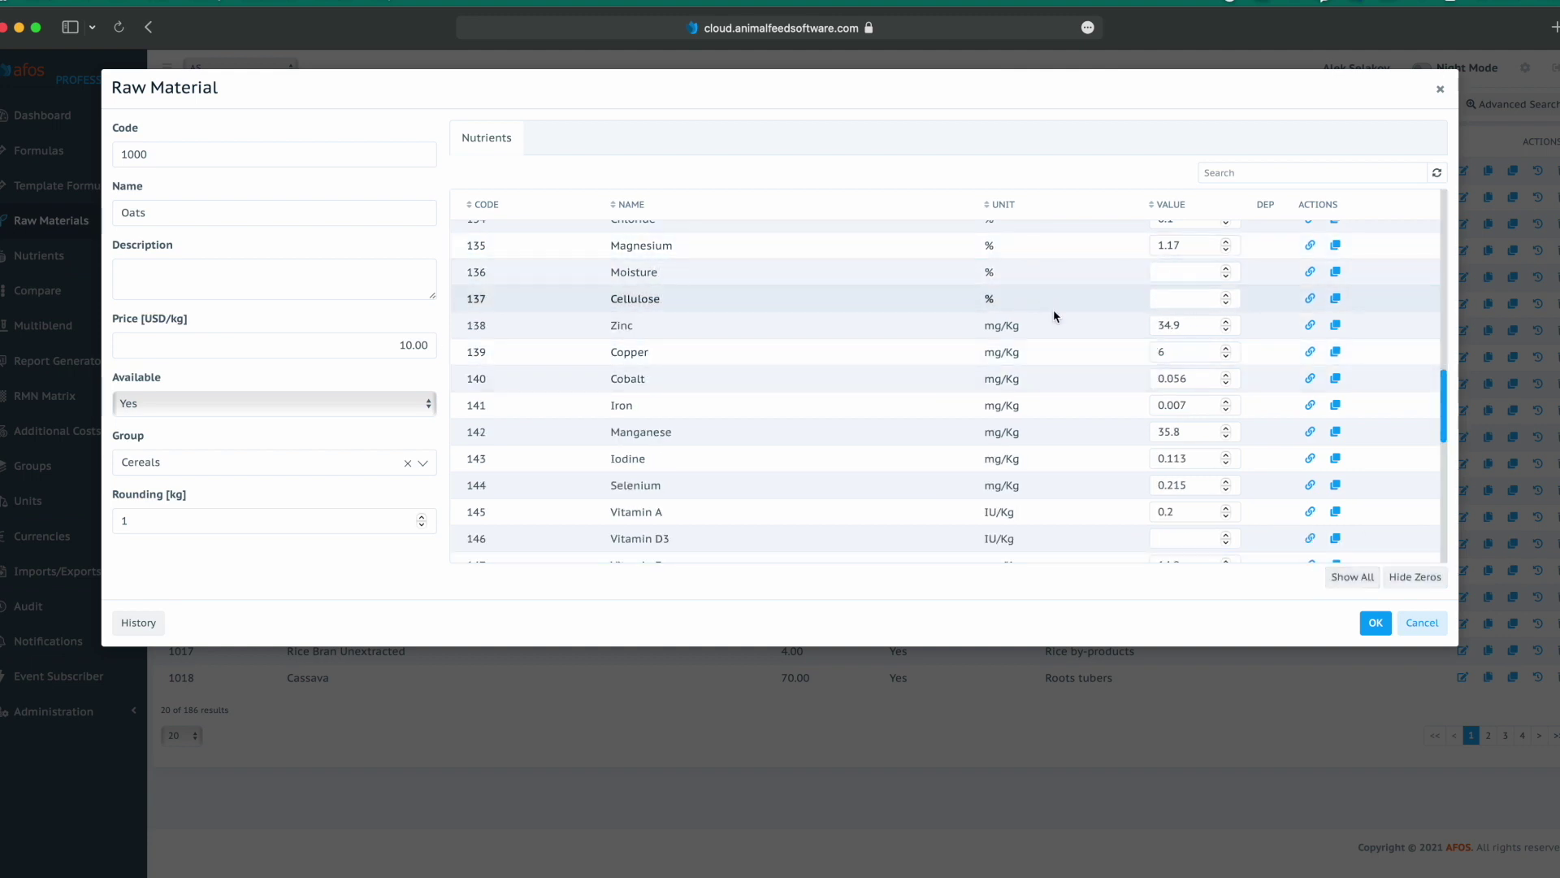
scroll(1054, 316, "down", 10)
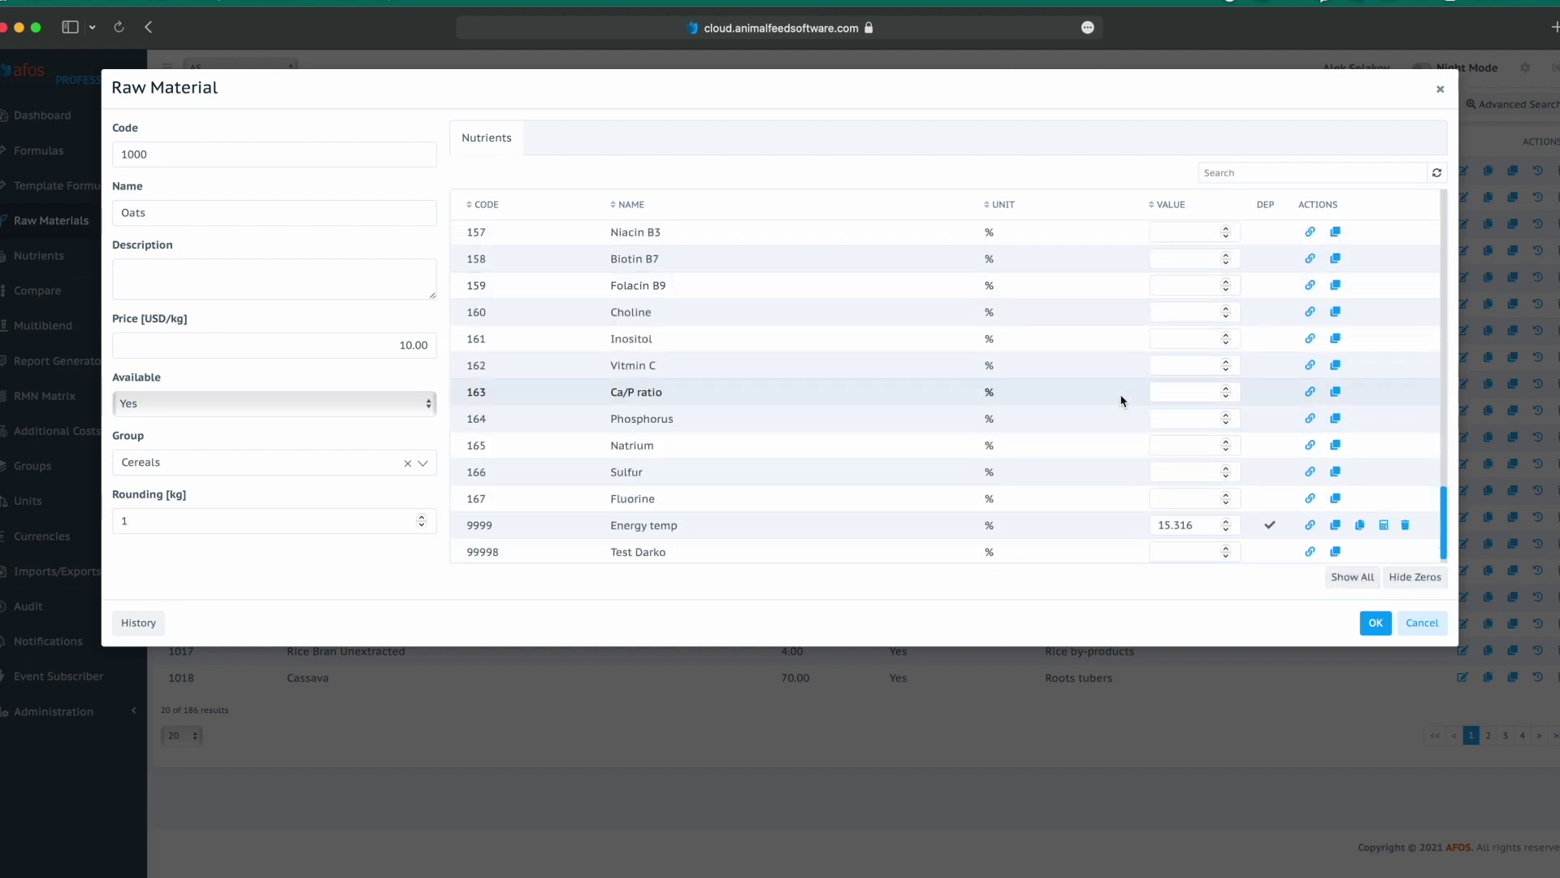
left_click(1415, 576)
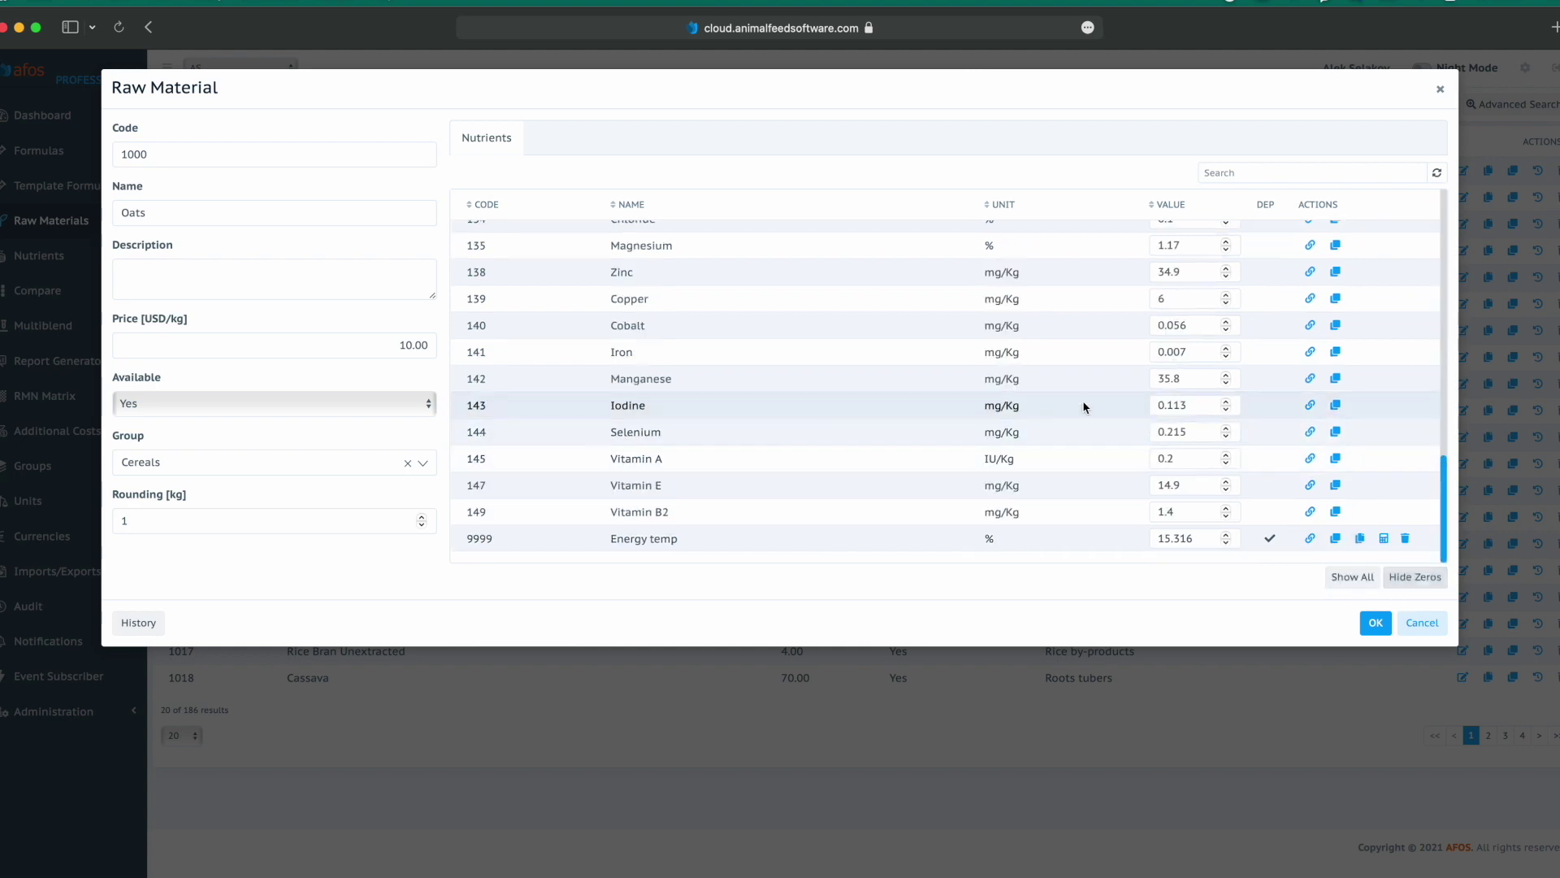
scroll(1082, 400, "up", 10)
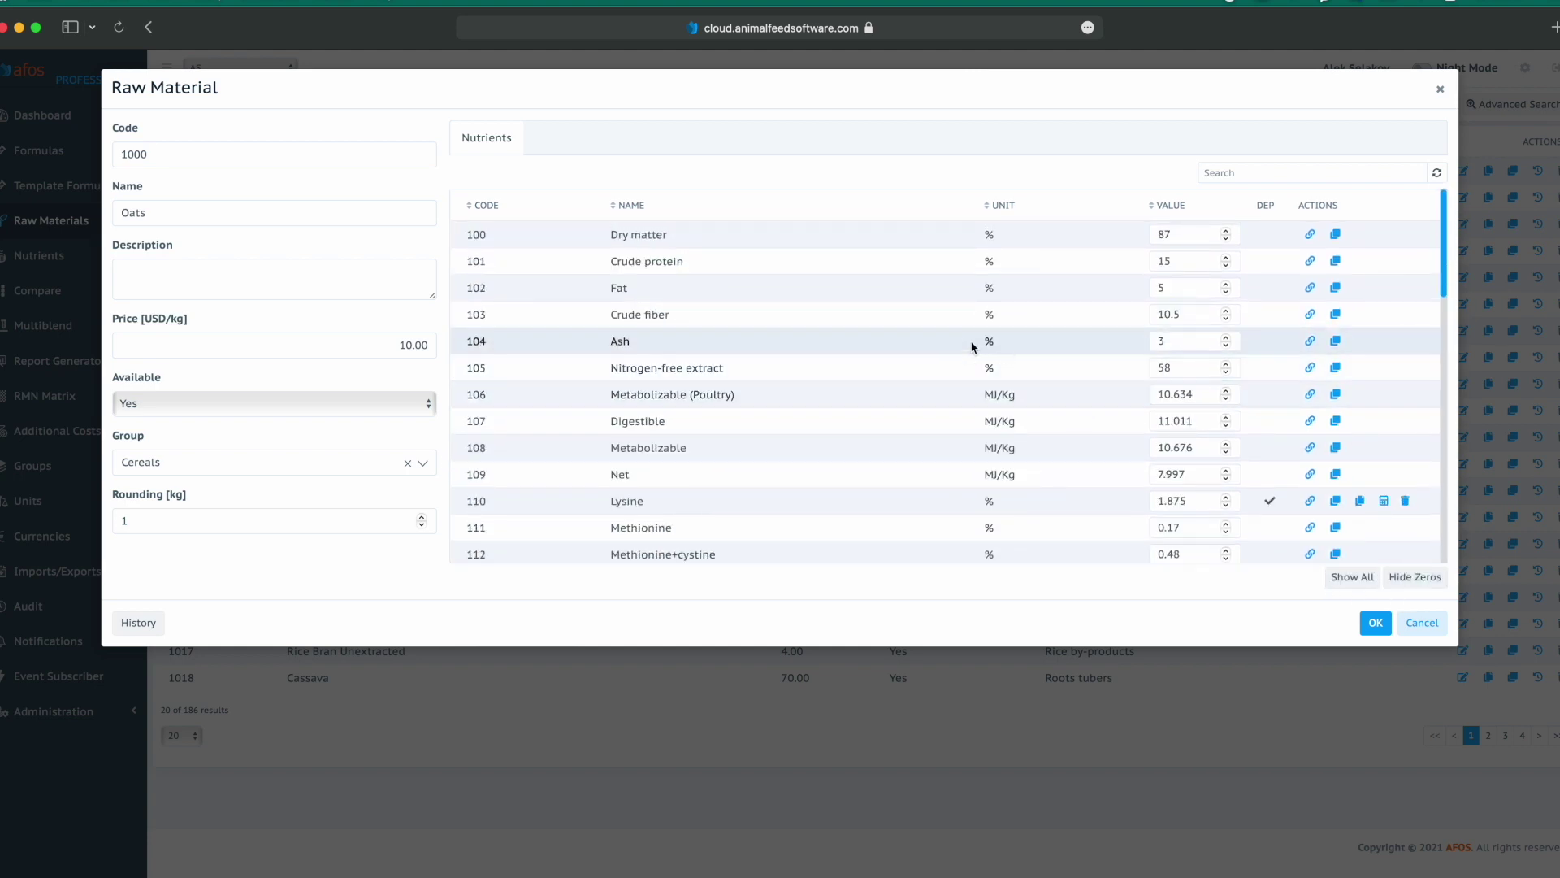
Open the change history of Oats, review the recorded nutrient values, and view the version of 08/19/2021 08:36:29.
left_click(148, 624)
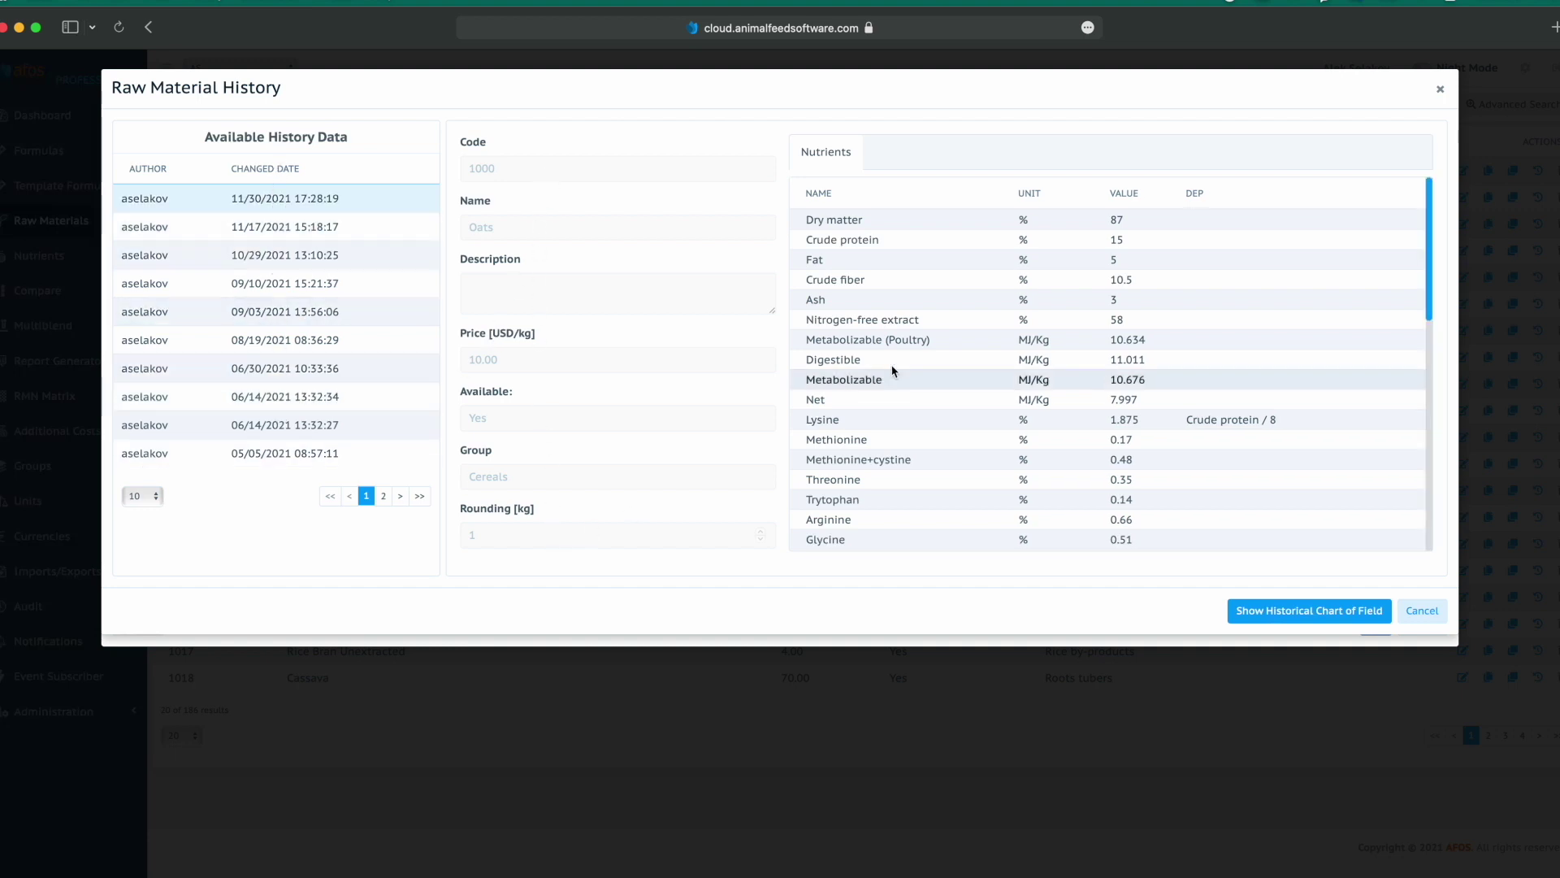
scroll(945, 397, "down", 5)
scroll(945, 401, "down", 5)
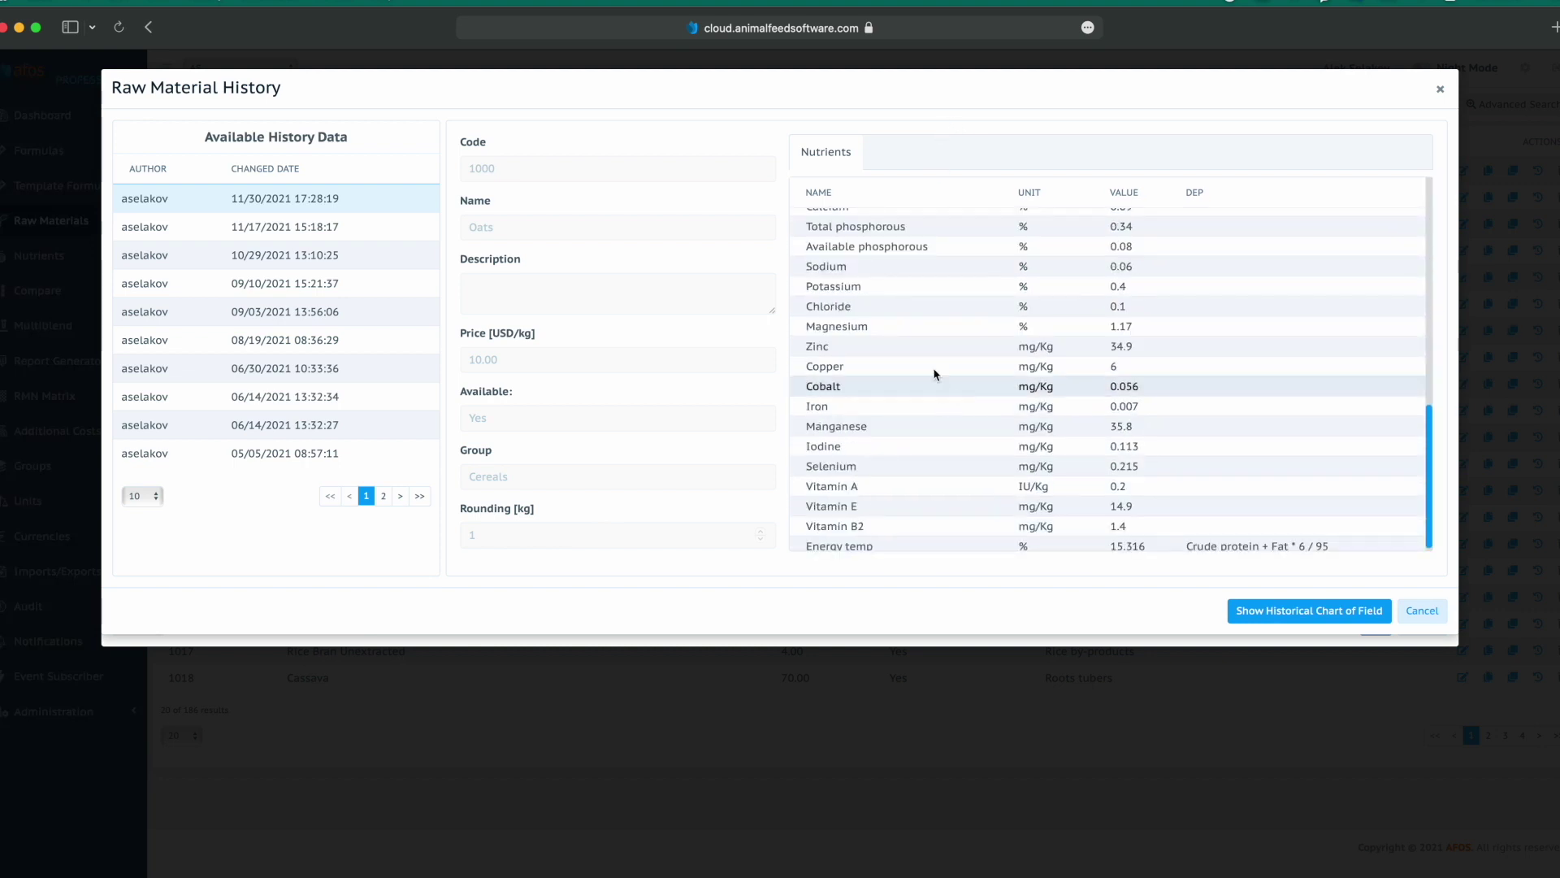
left_click(281, 356)
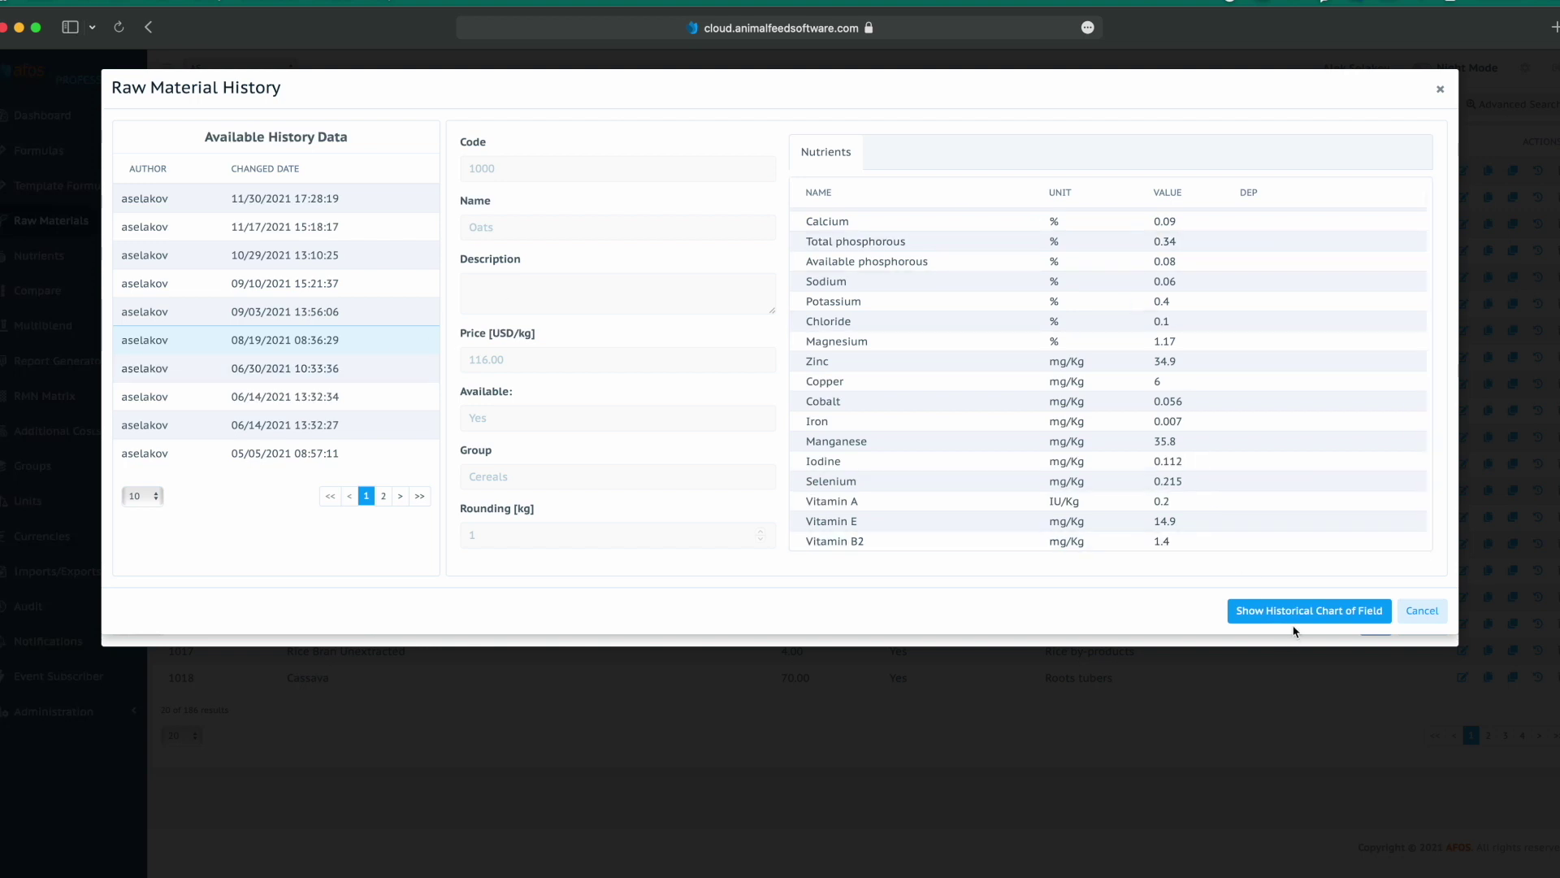
Display the historical chart of the Price field for Oats and save the chart as an image.
left_click(1289, 619)
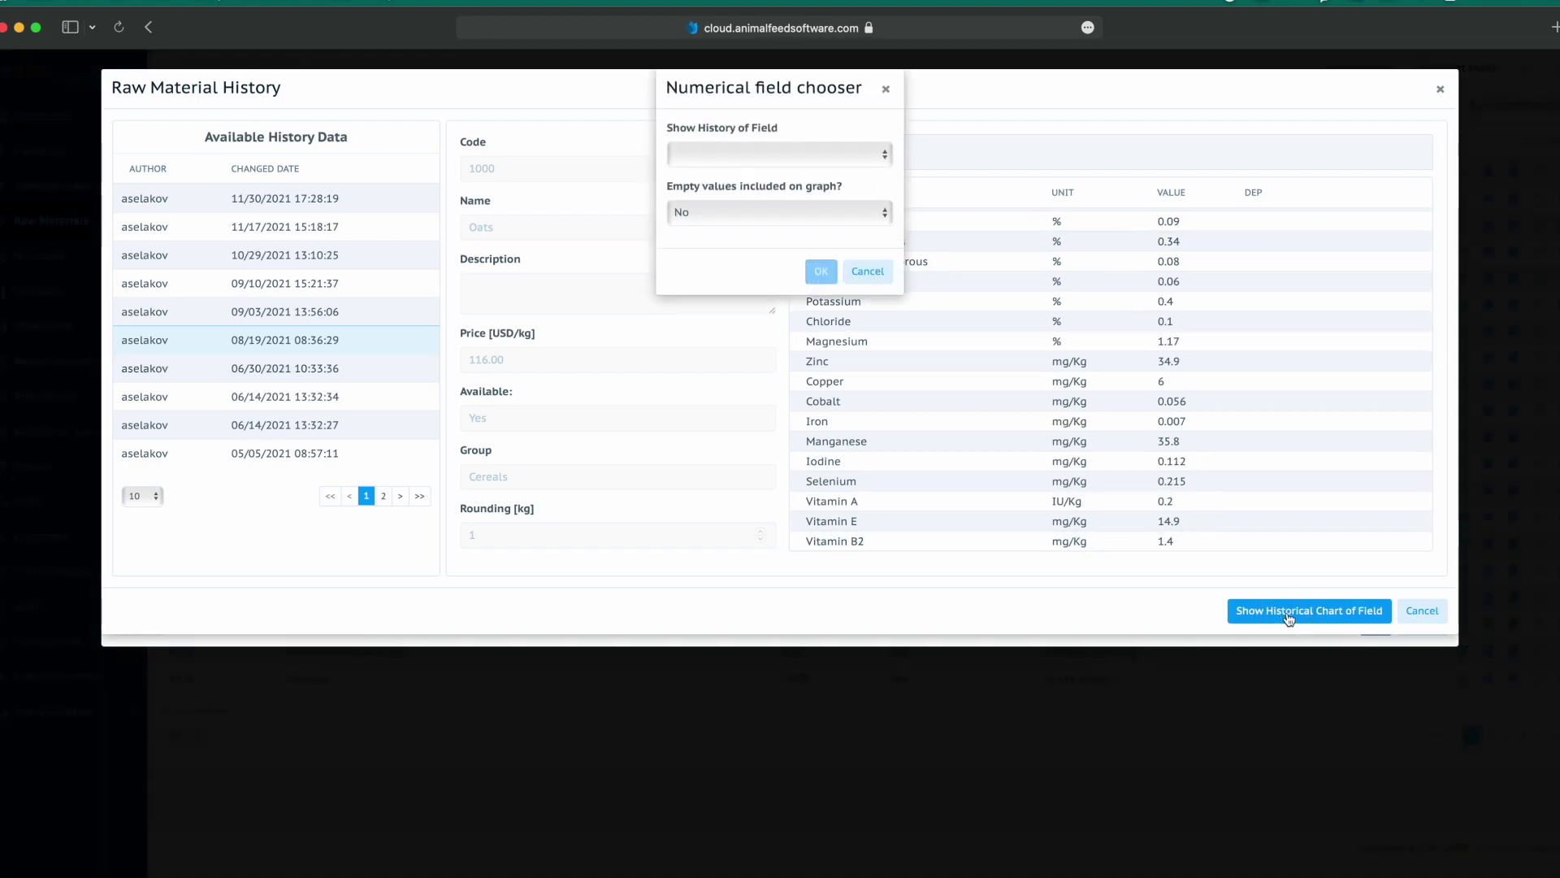
left_click(780, 154)
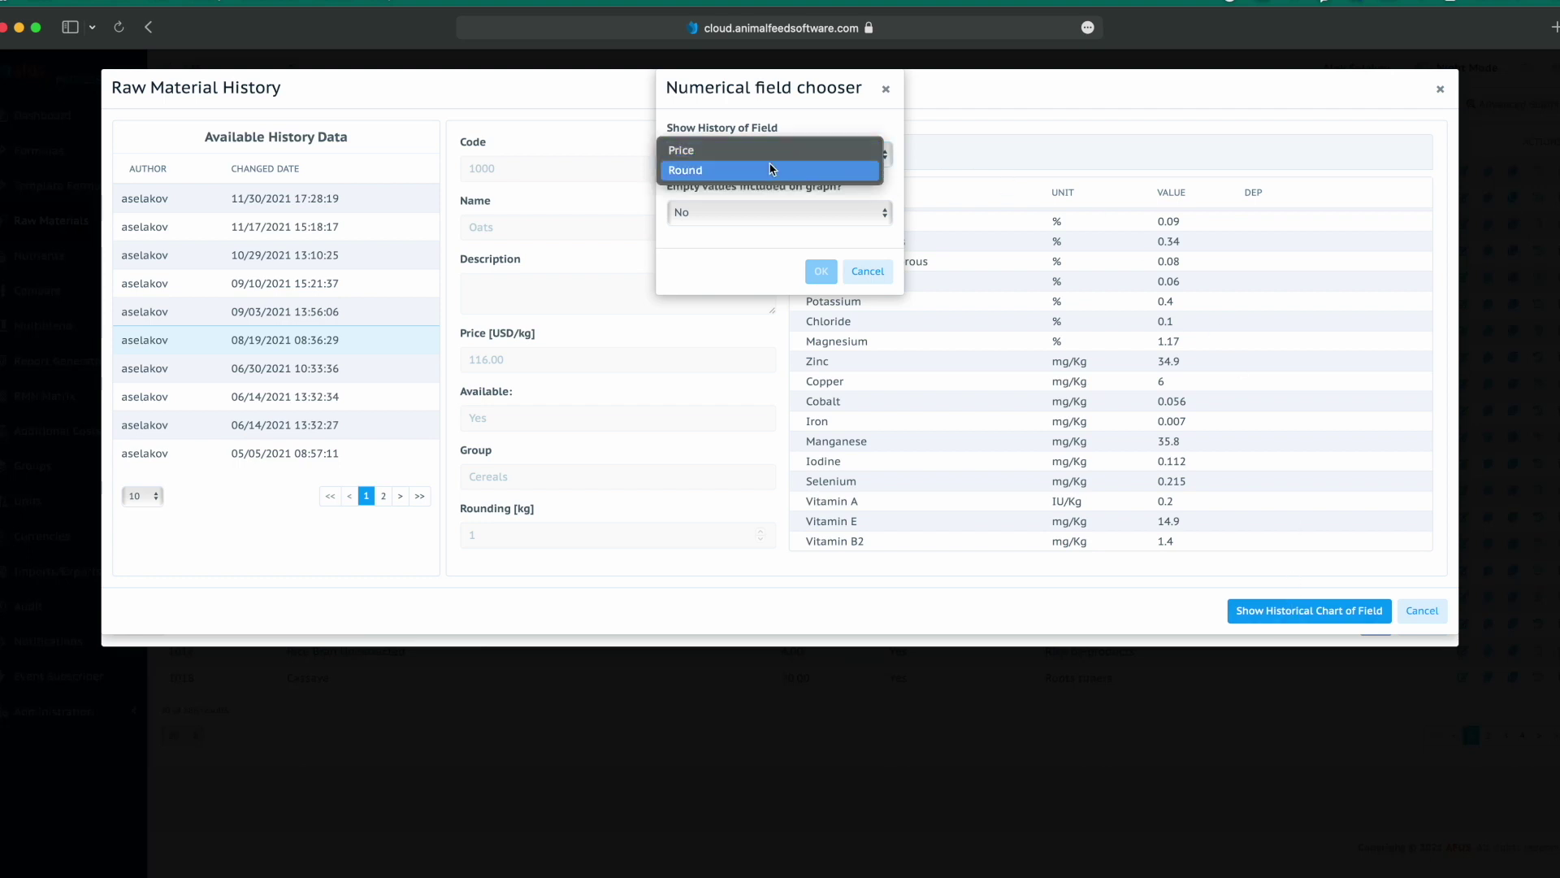
left_click(761, 151)
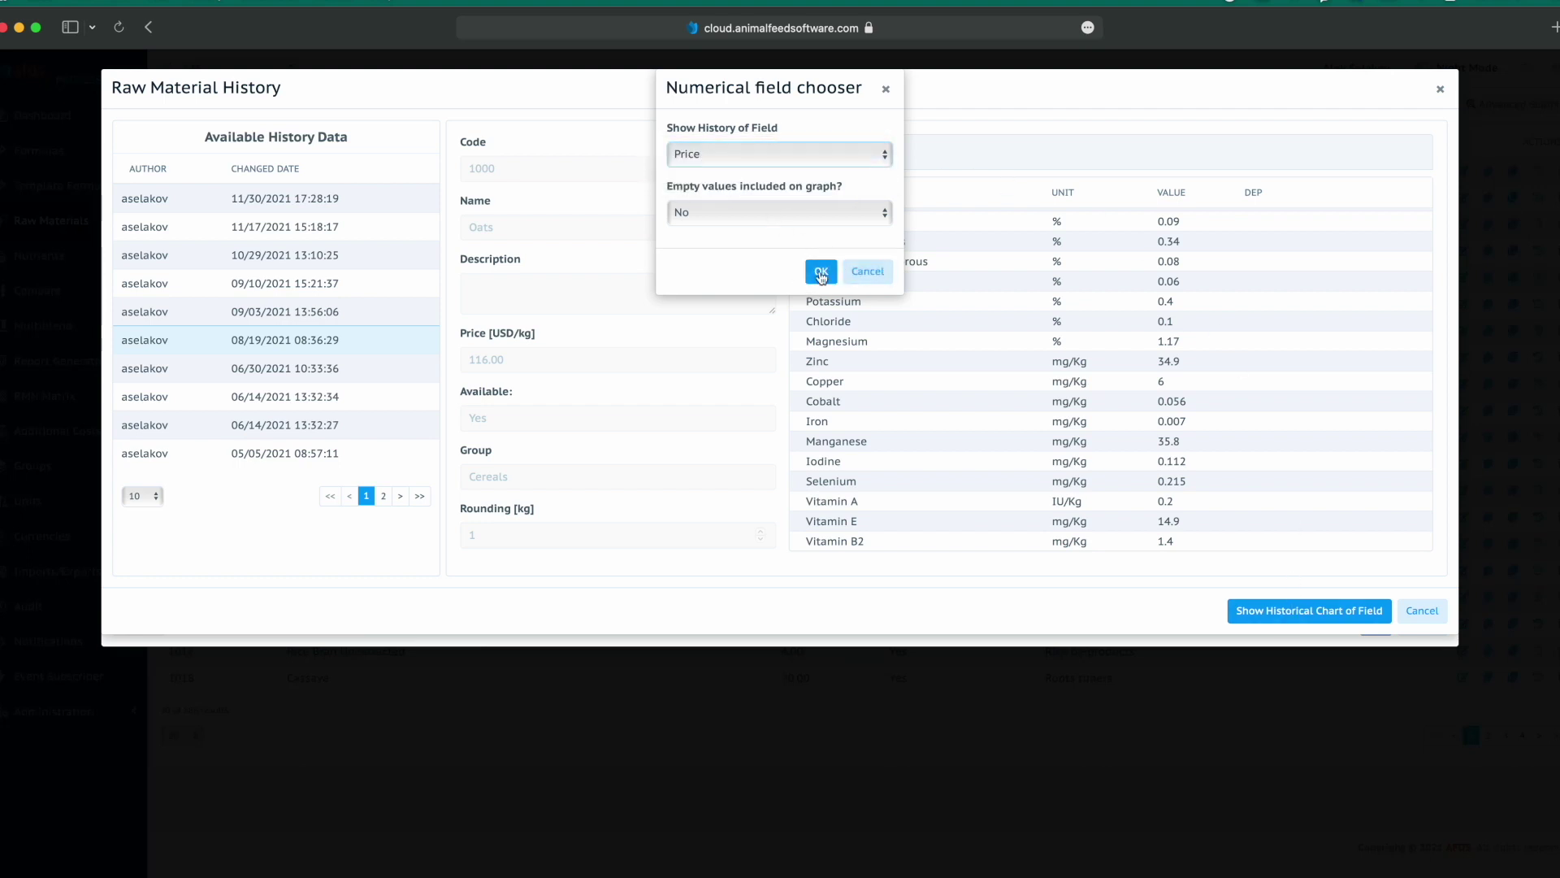
left_click(822, 273)
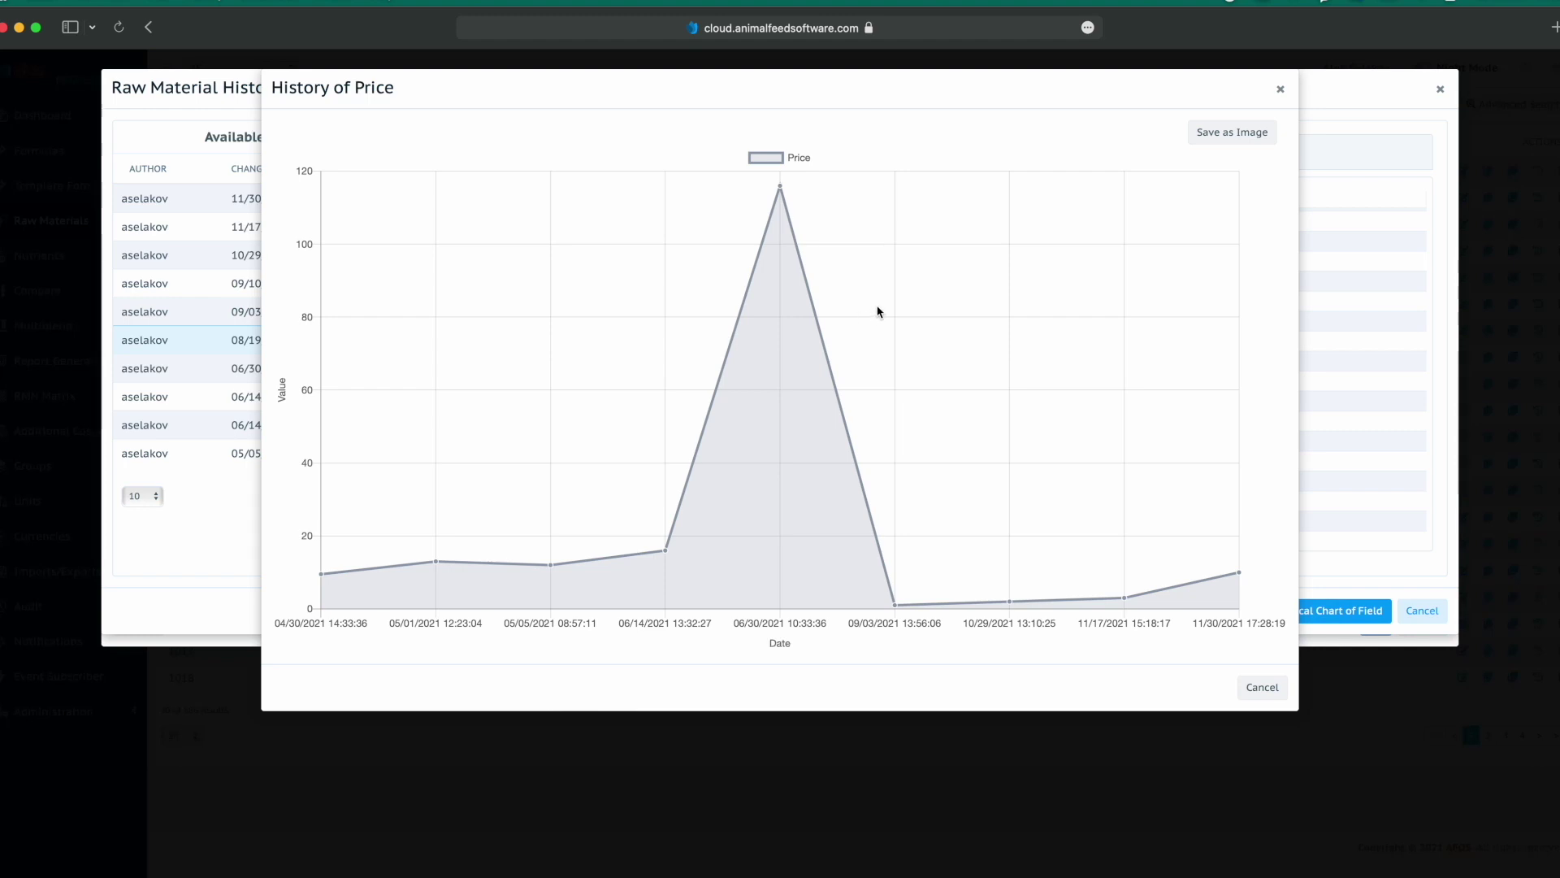
left_click(1225, 146)
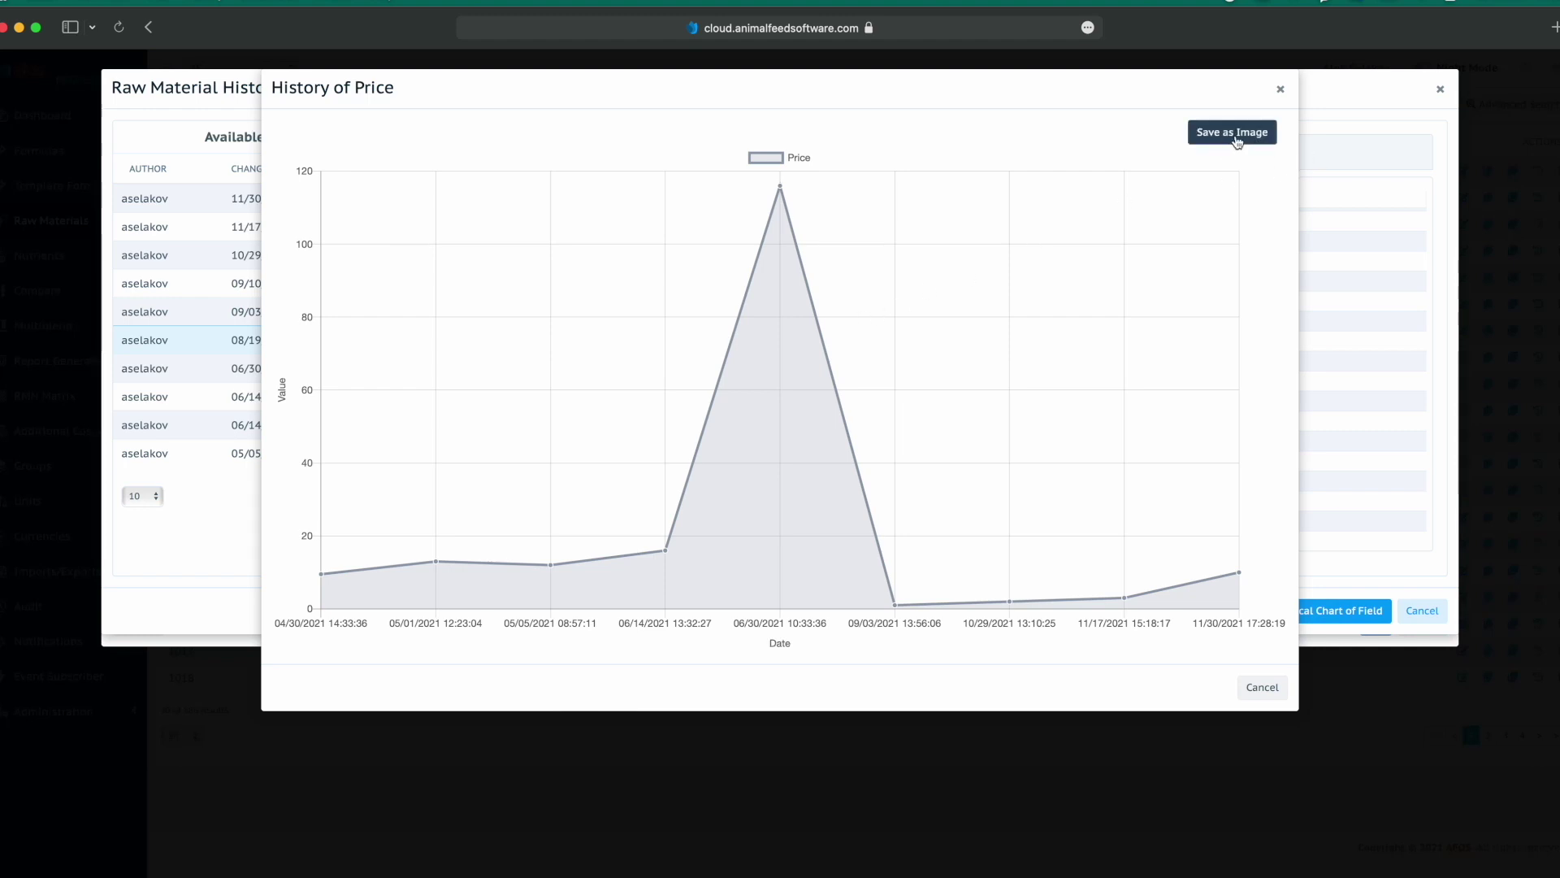
Return from the price history to the nutrients of Oats and clear the dependency formula of Lysine.
left_click(1282, 92)
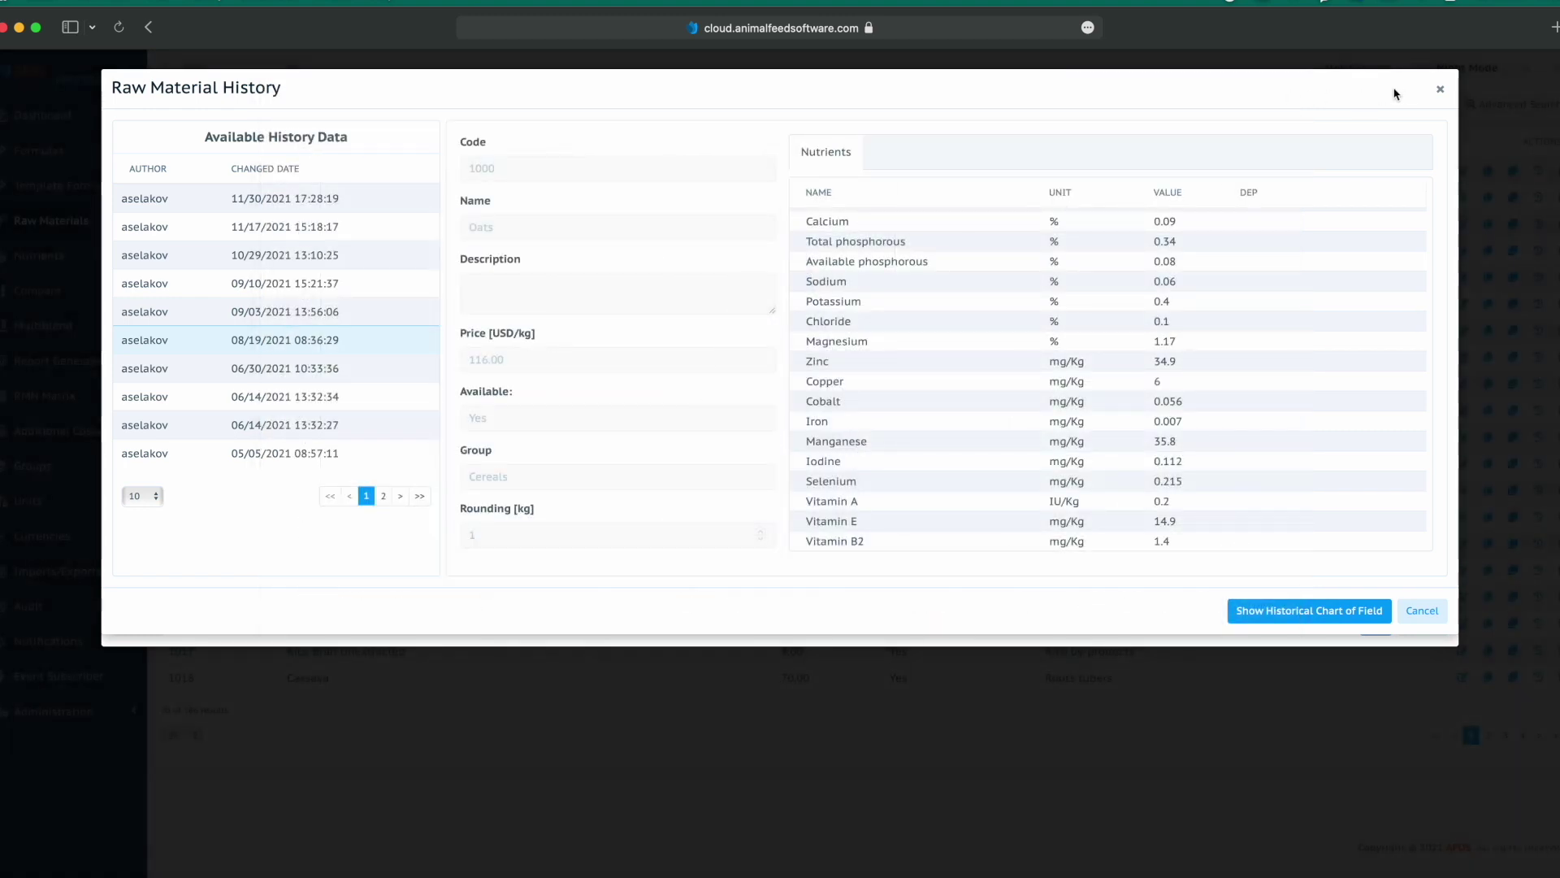
left_click(1441, 92)
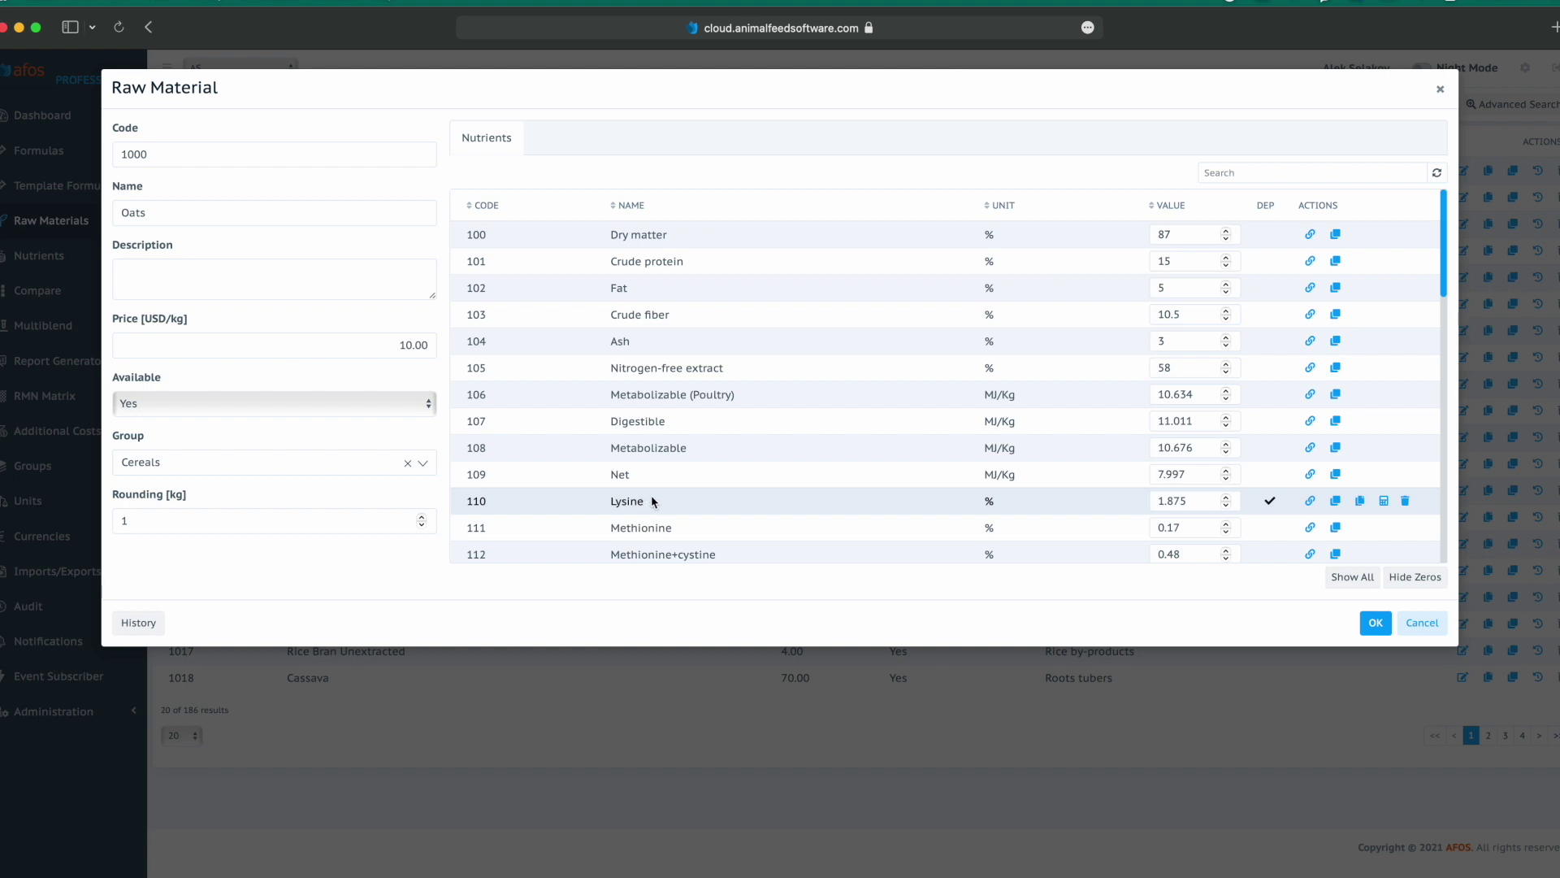
left_click(1335, 501)
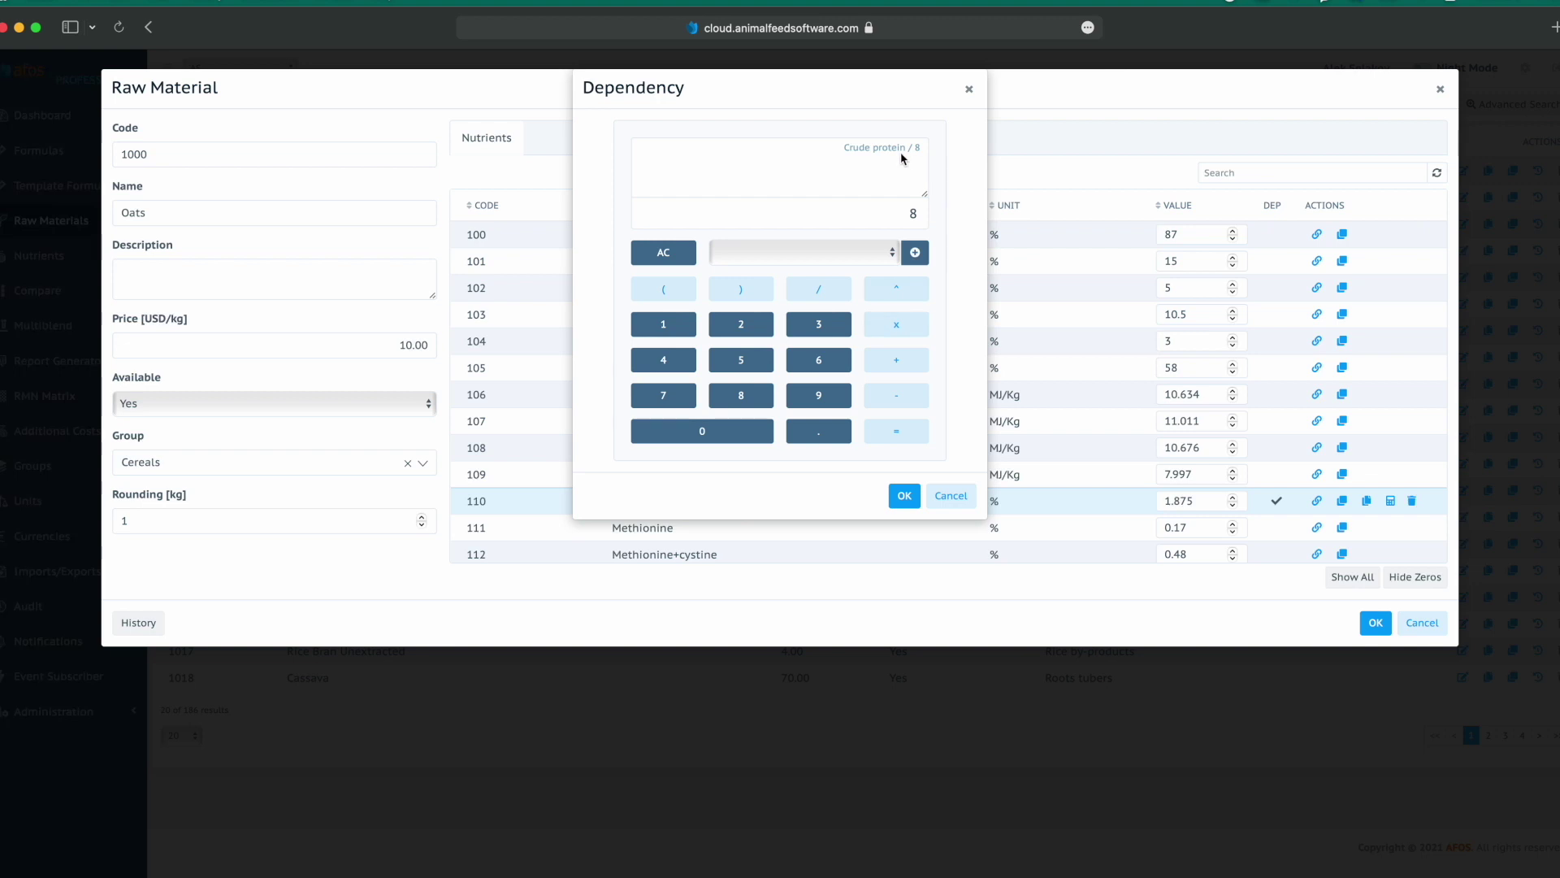
key("Escape")
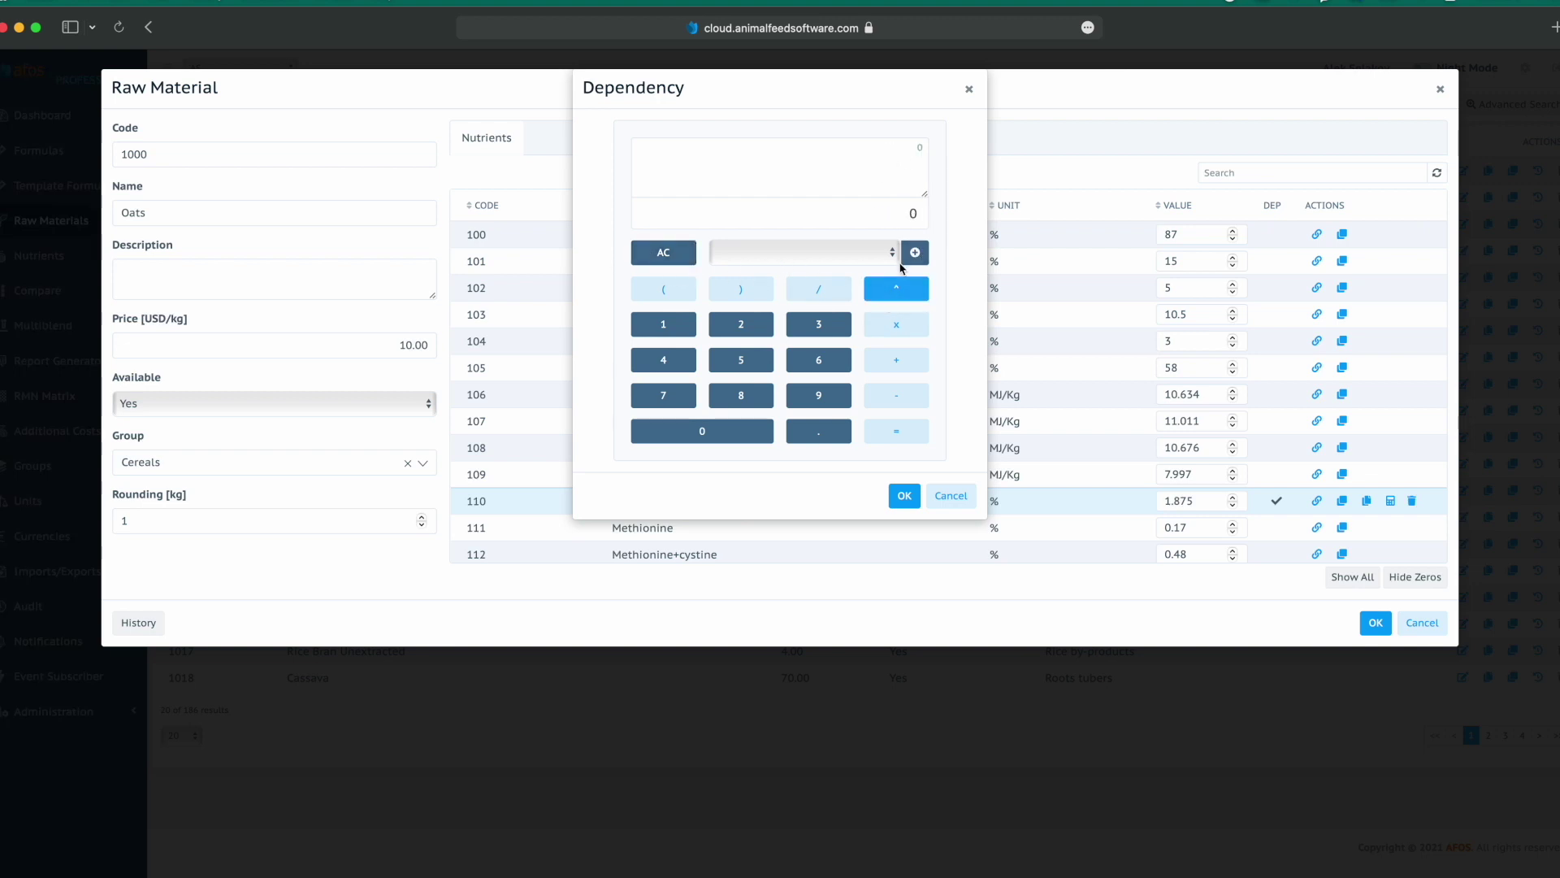
Begin the Lysine dependency formula with Crude protein + 3 + Crude protein.
left_click(894, 254)
left_click(886, 291)
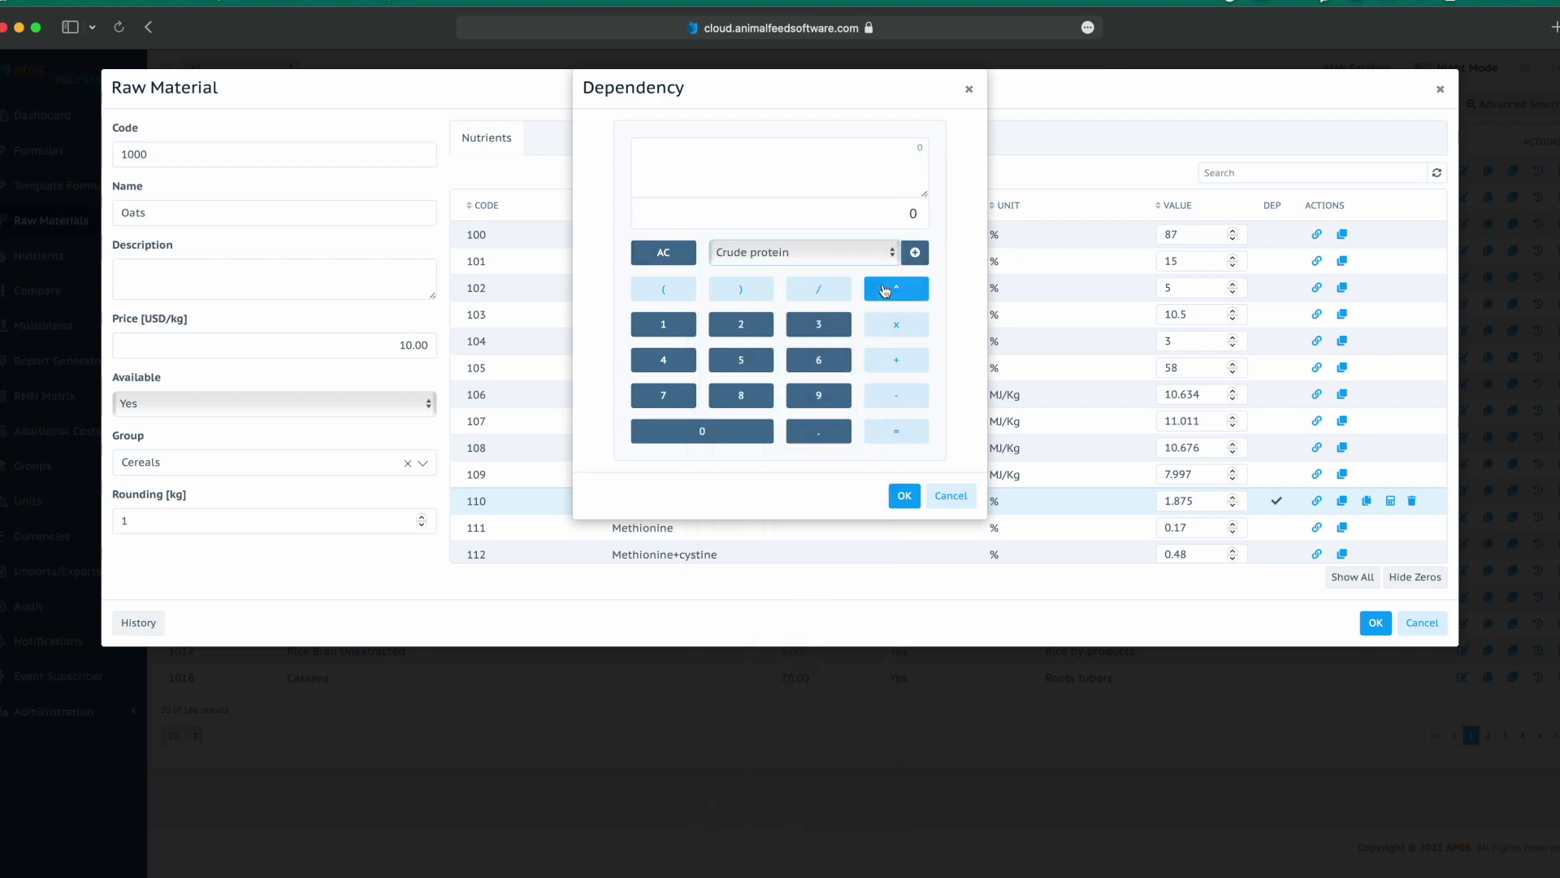
left_click(915, 253)
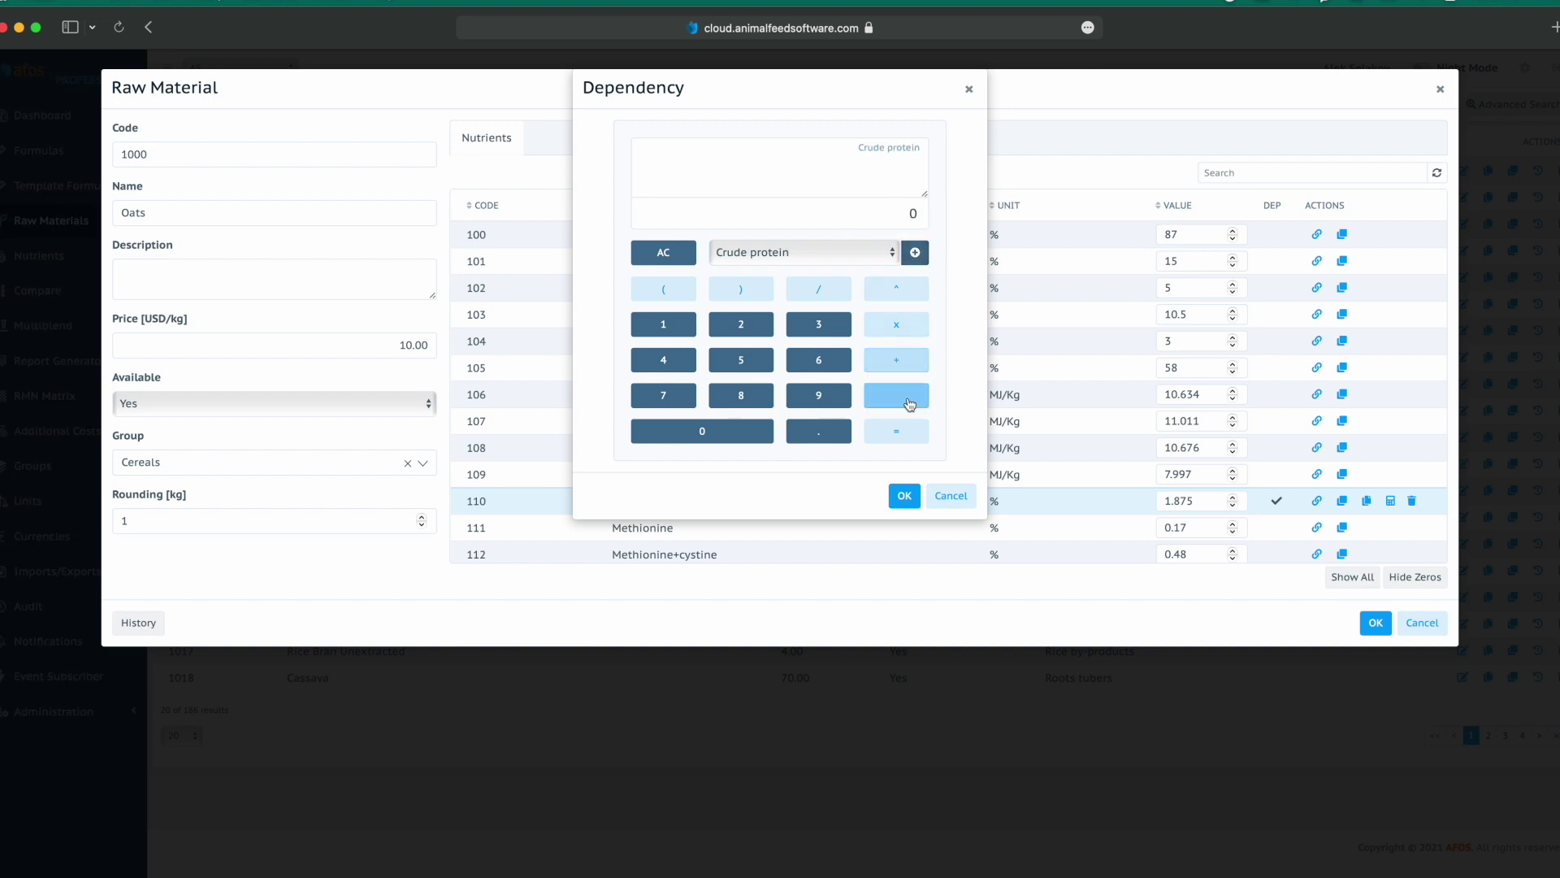
left_click(897, 359)
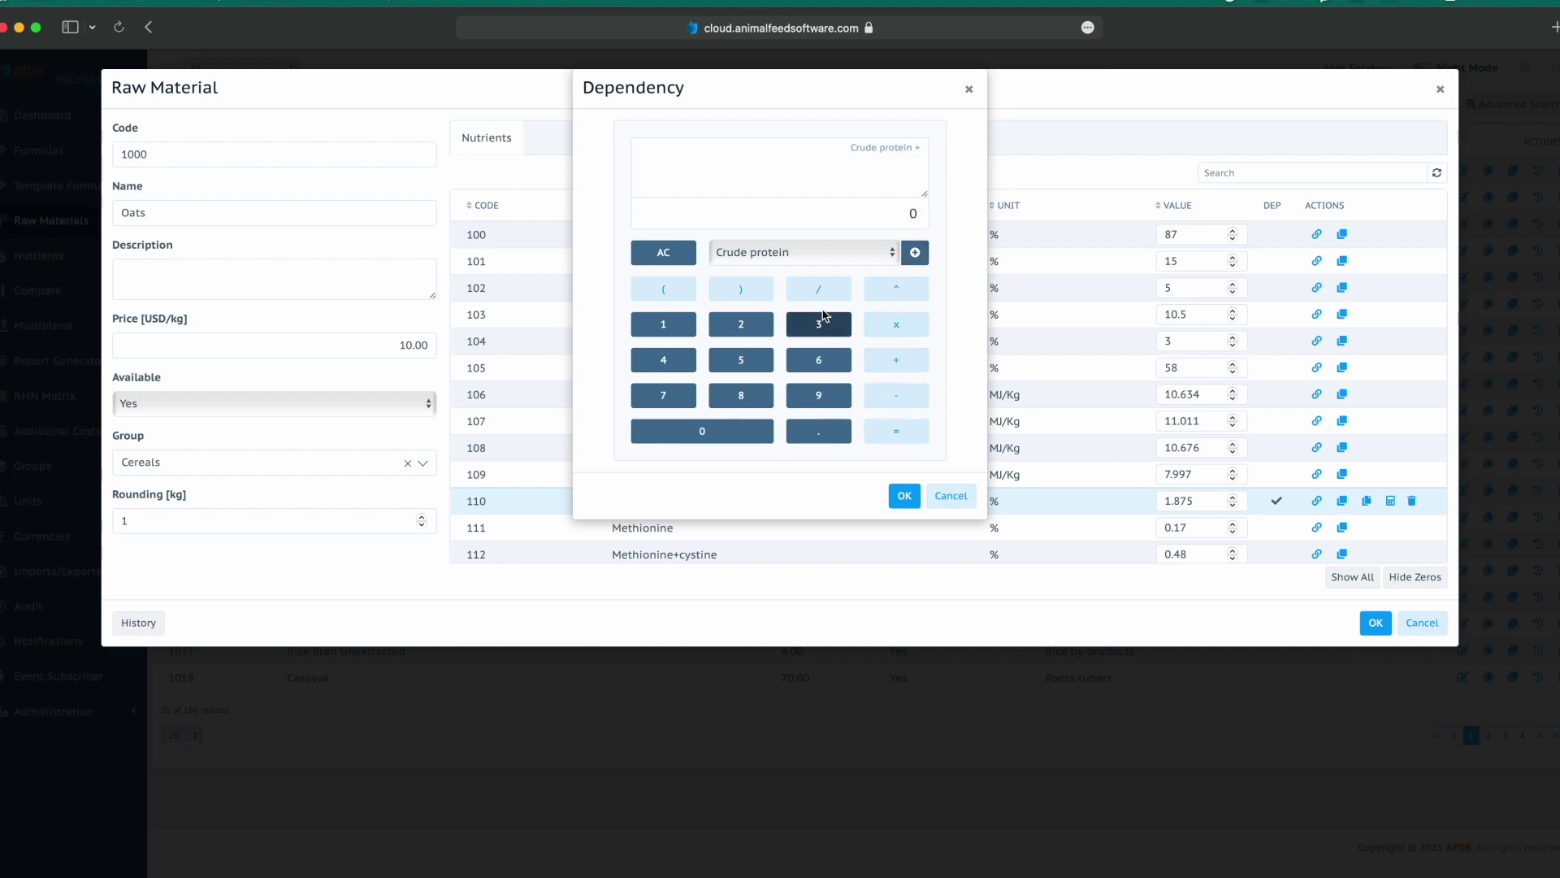
left_click(819, 323)
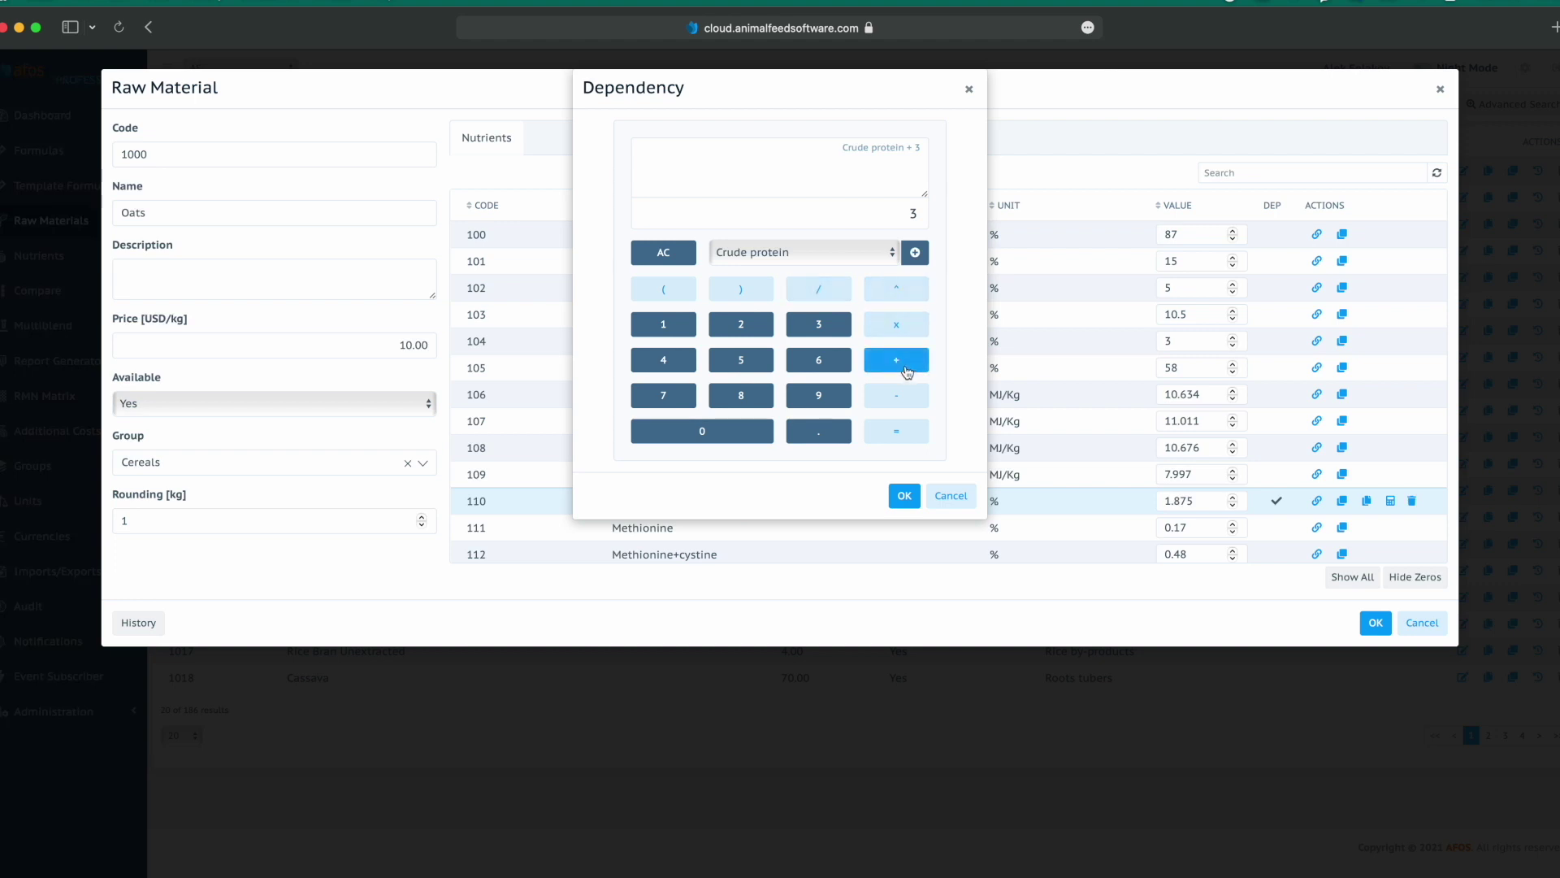
left_click(908, 370)
left_click(916, 253)
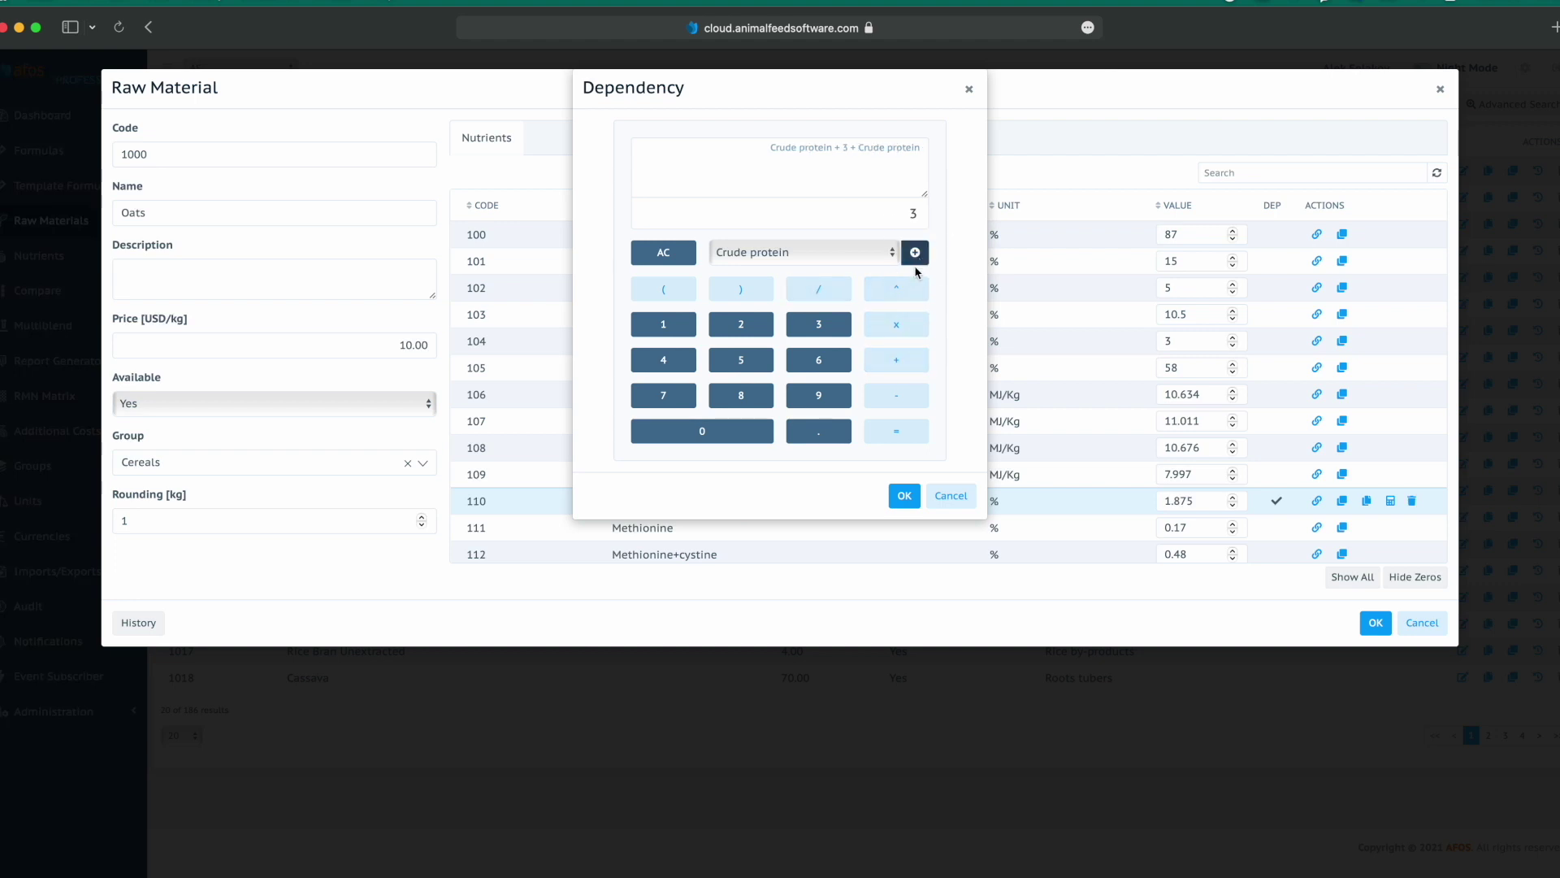
Extend the Lysine dependency formula by multiplying its last Crude protein term by Ash.
left_click(845, 252)
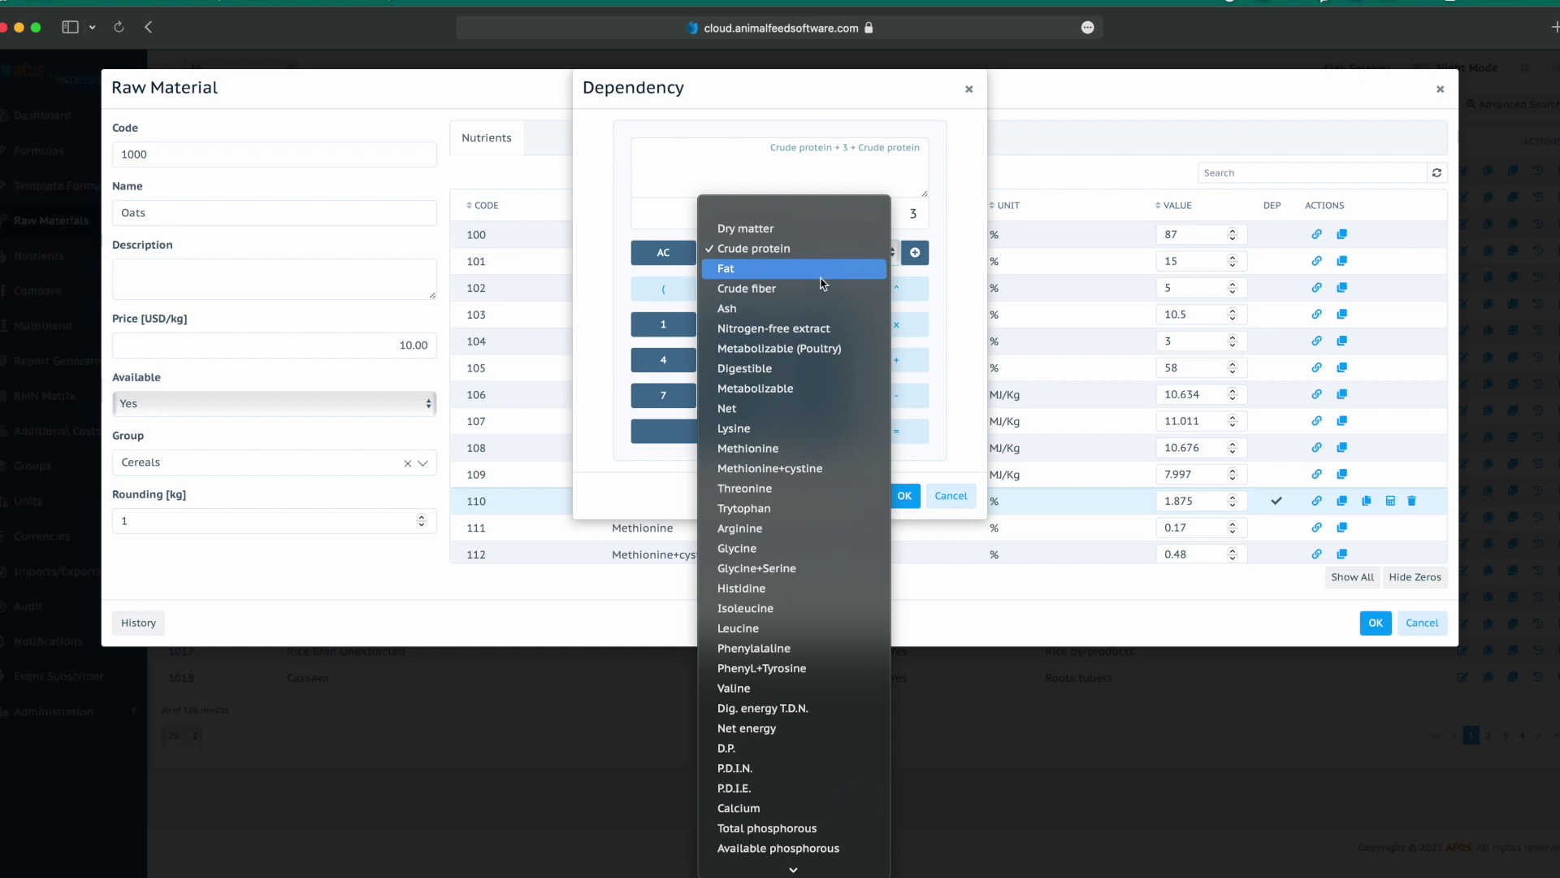
left_click(809, 316)
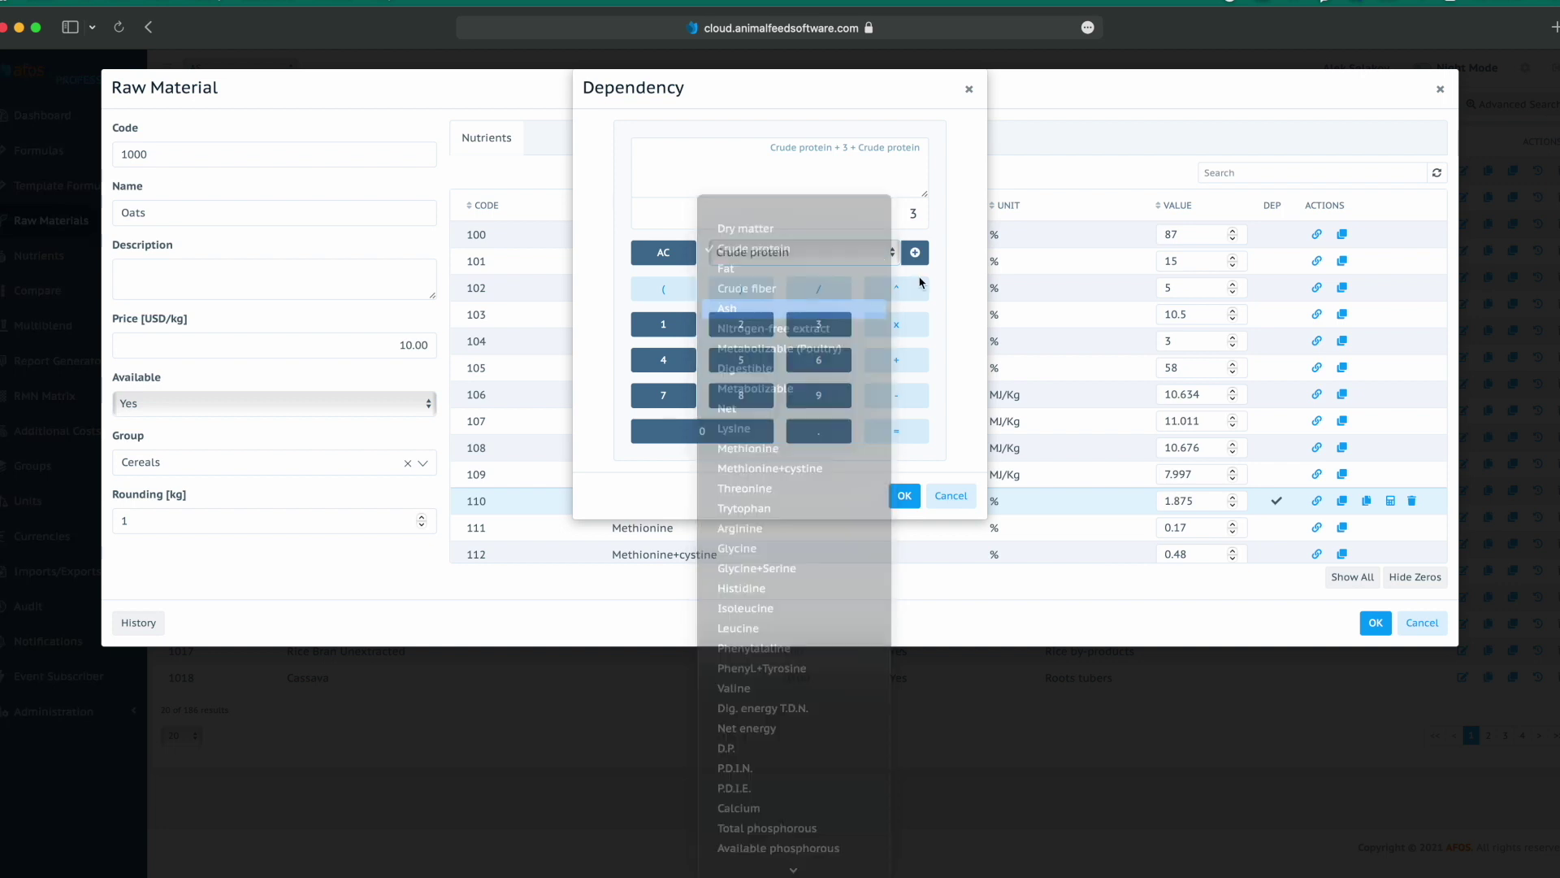
left_click(897, 326)
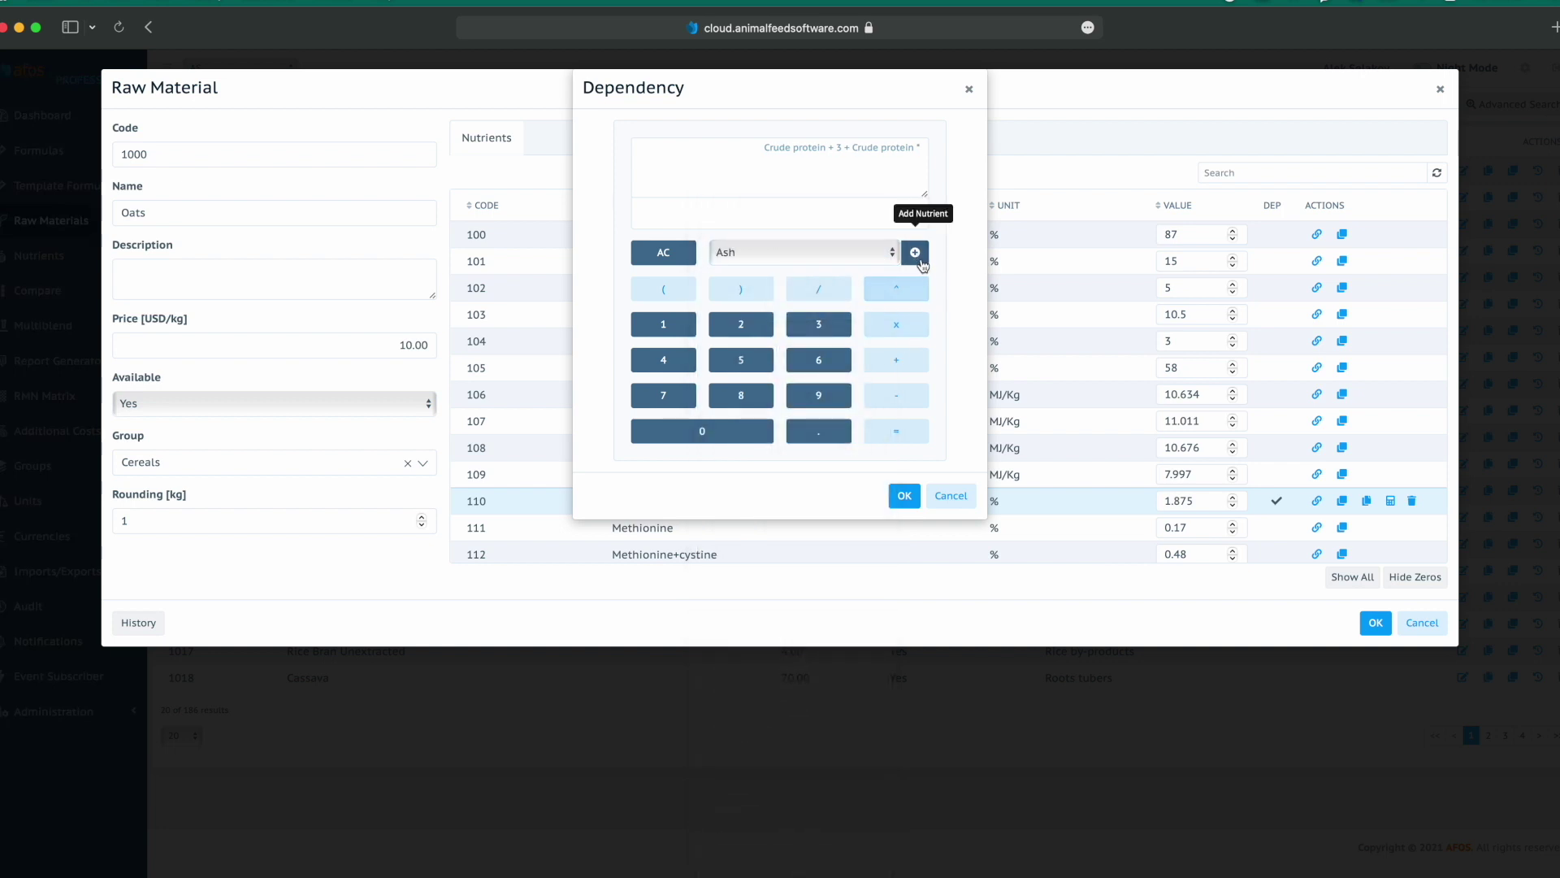
left_click(914, 253)
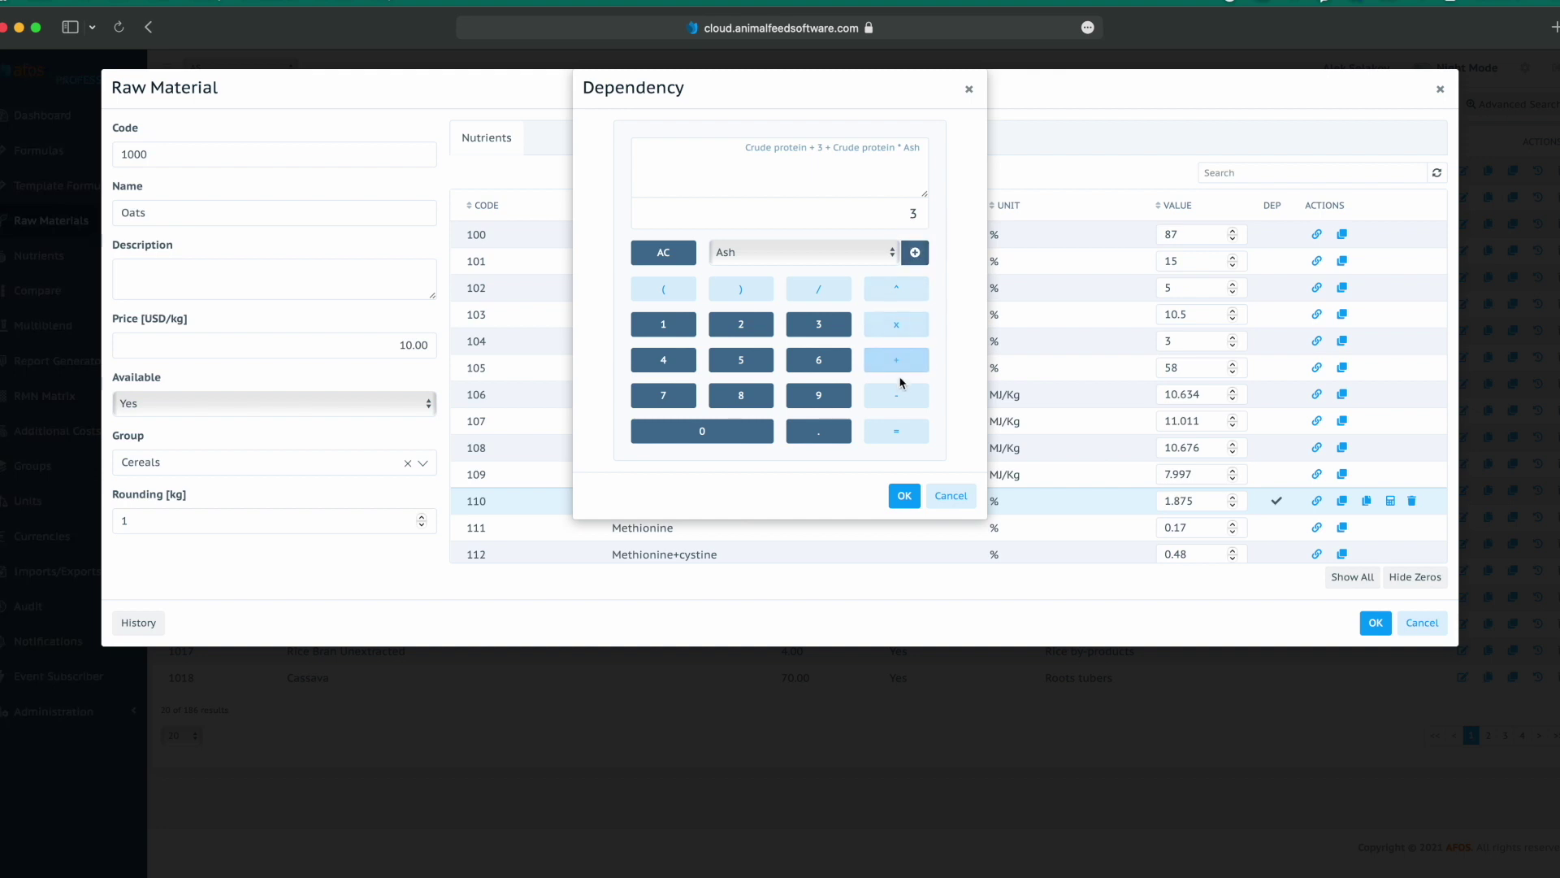
Complete the Lysine dependency formula by dividing the Ash term by ( Fat - 35 ), and apply the formula.
left_click(819, 288)
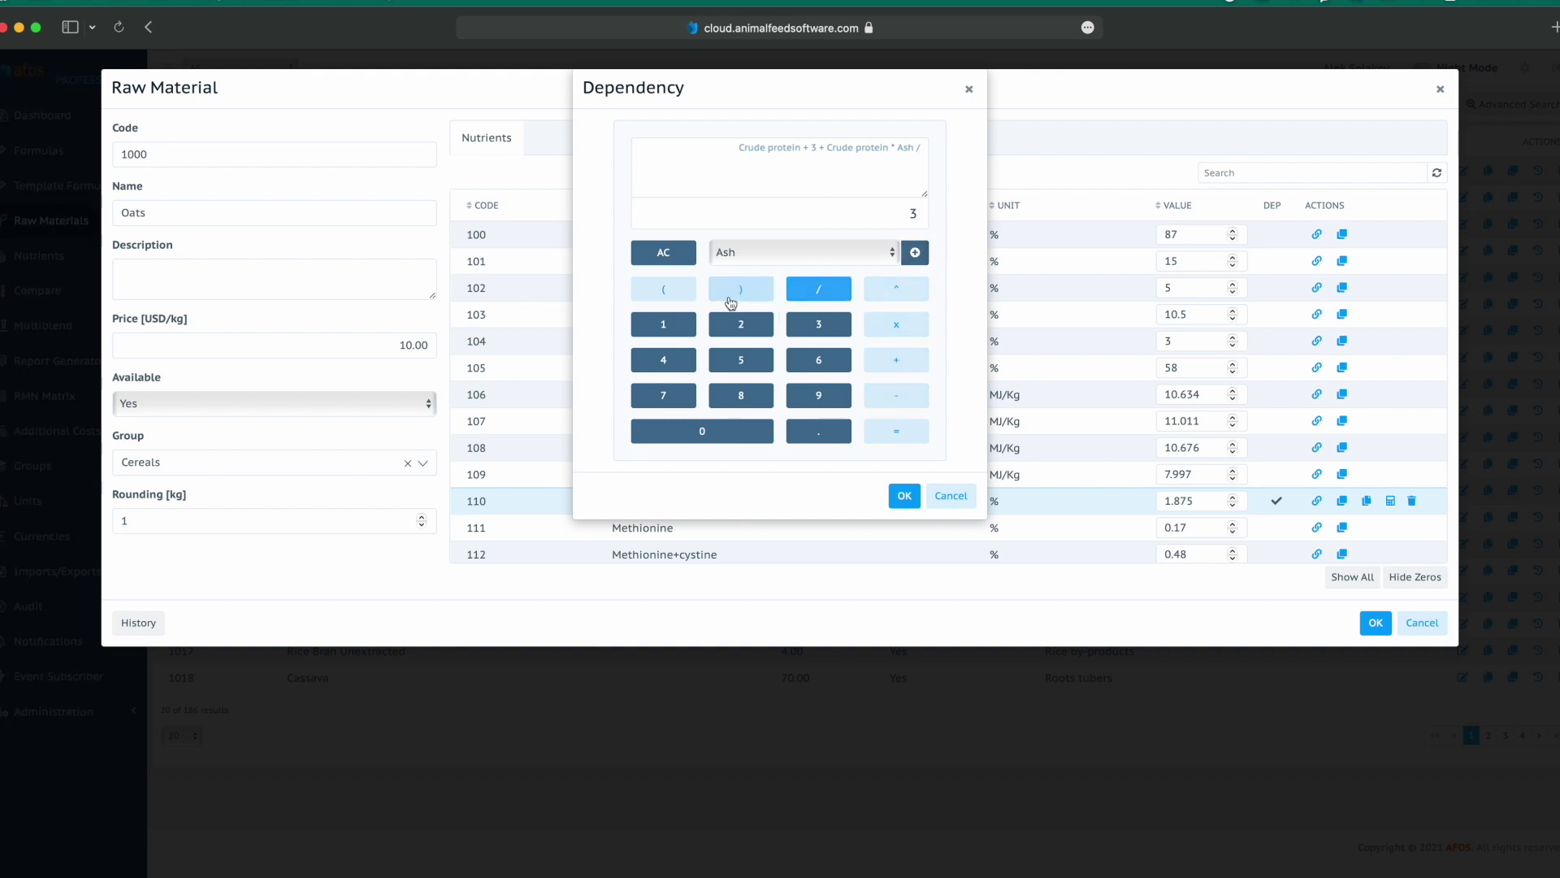
left_click(664, 288)
left_click(892, 254)
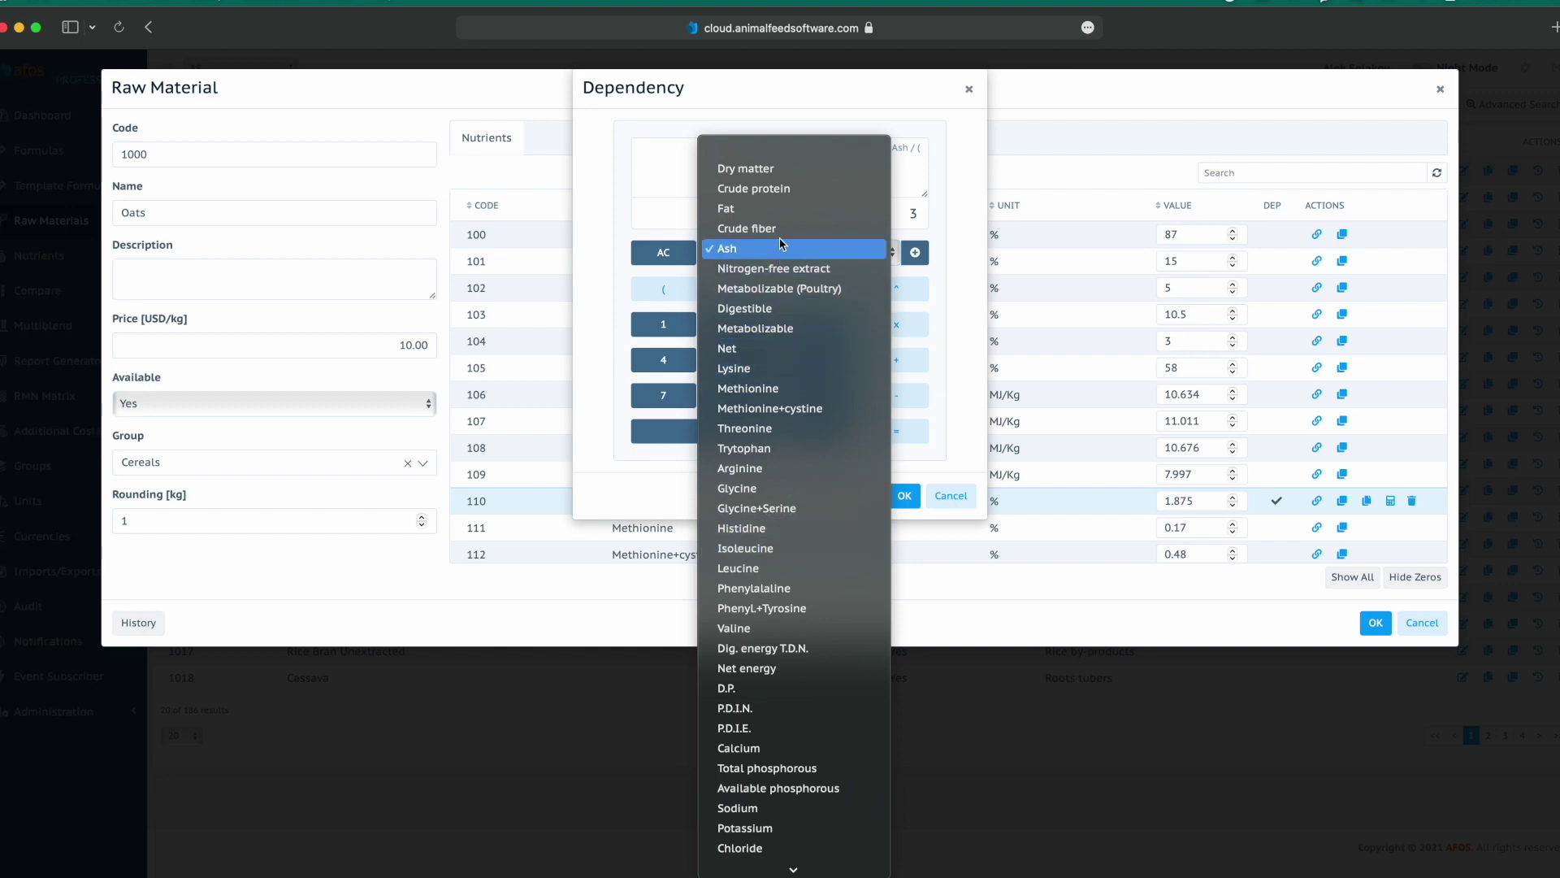
left_click(783, 208)
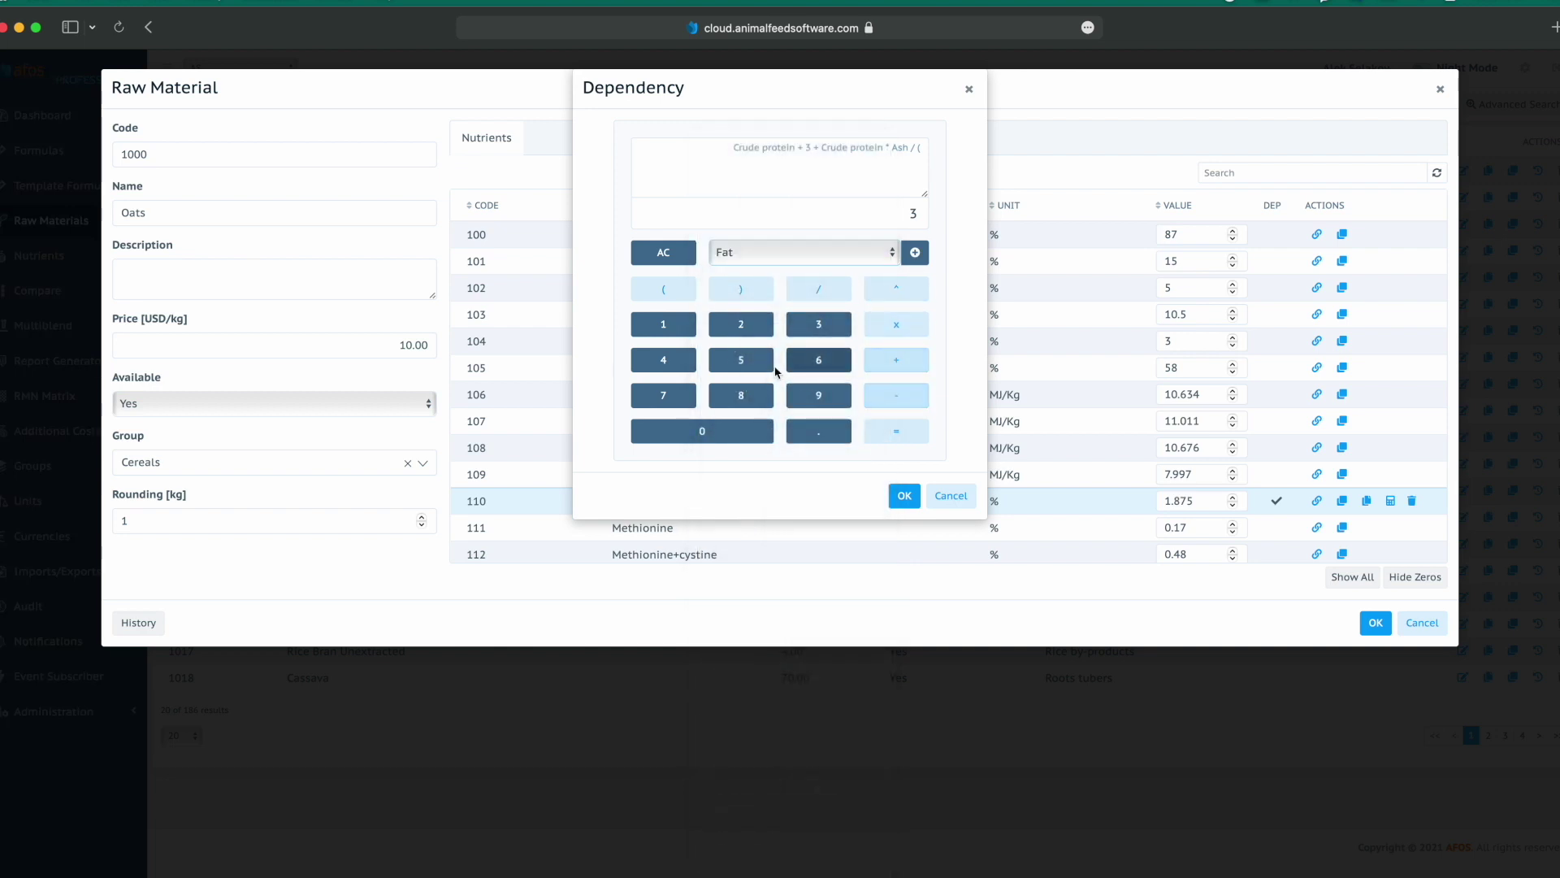
left_click(914, 252)
left_click(902, 395)
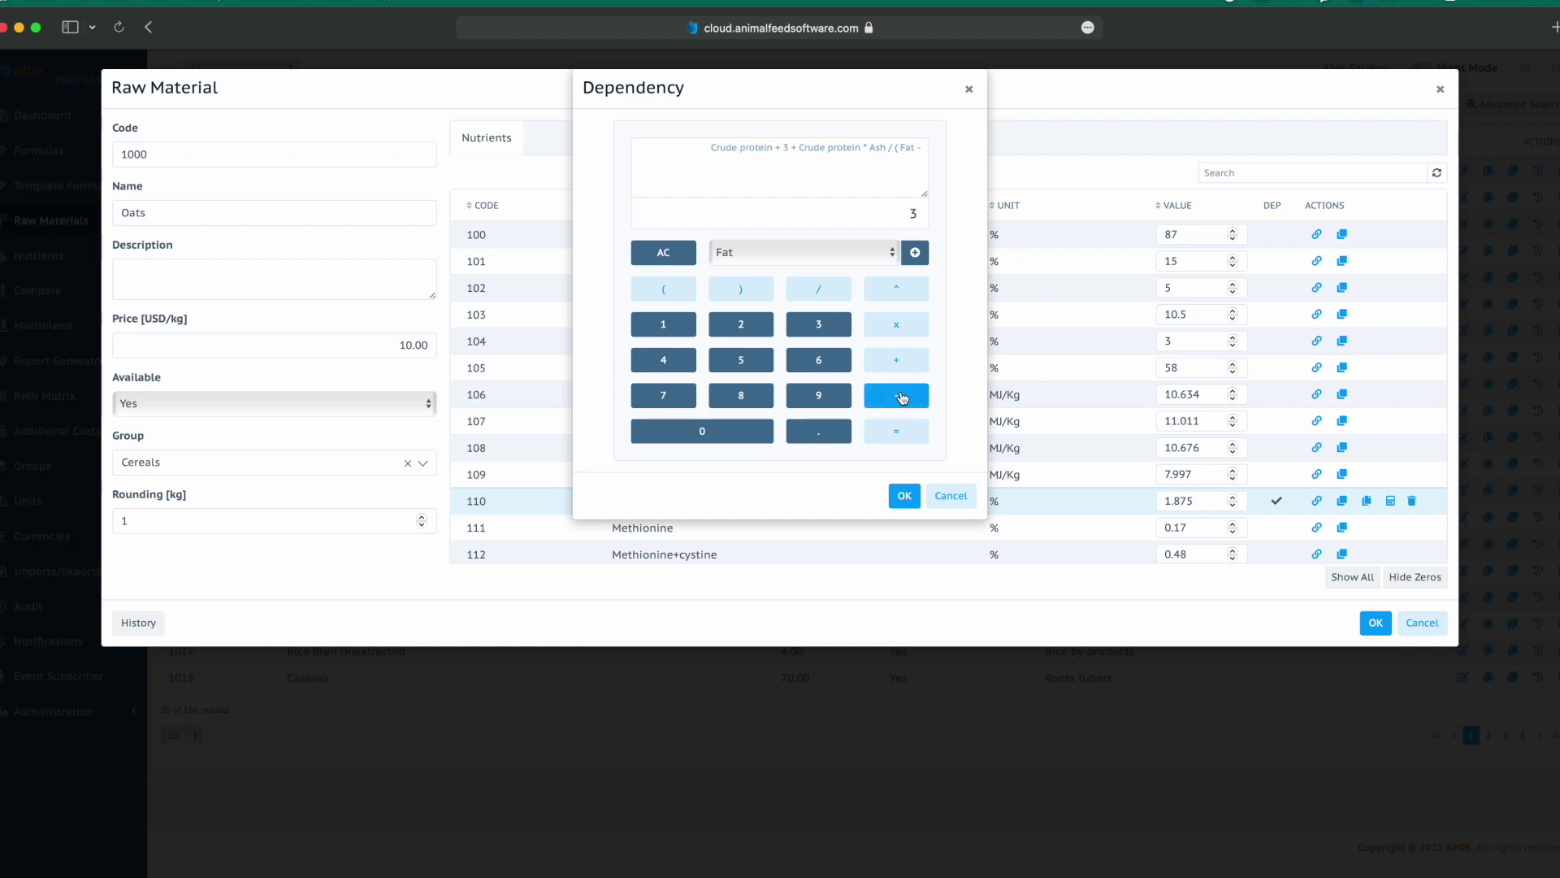
left_click(818, 326)
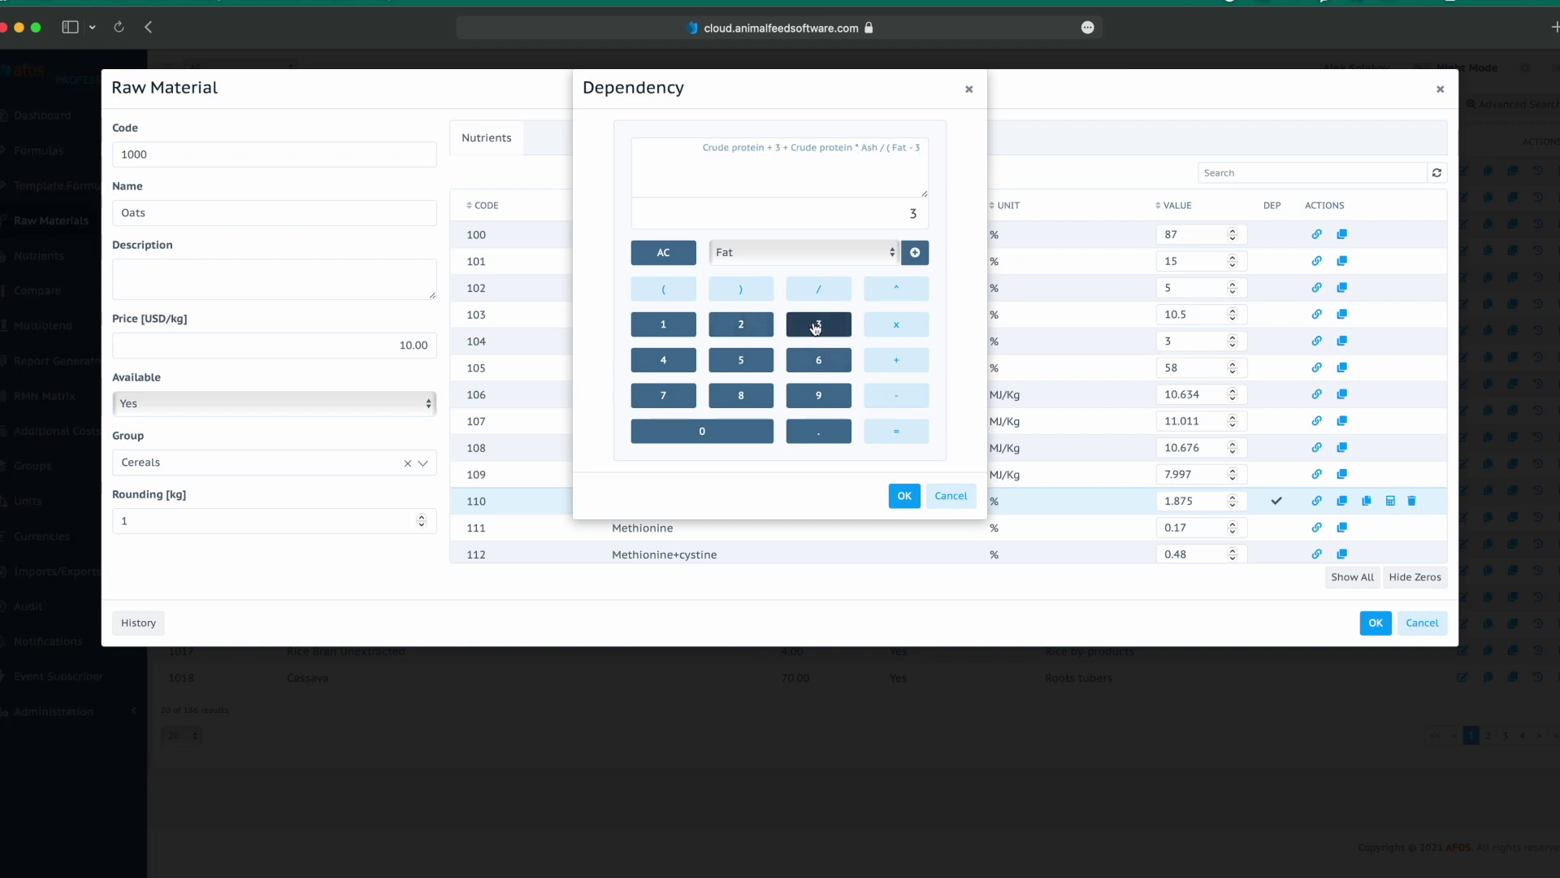
left_click(754, 358)
left_click(754, 290)
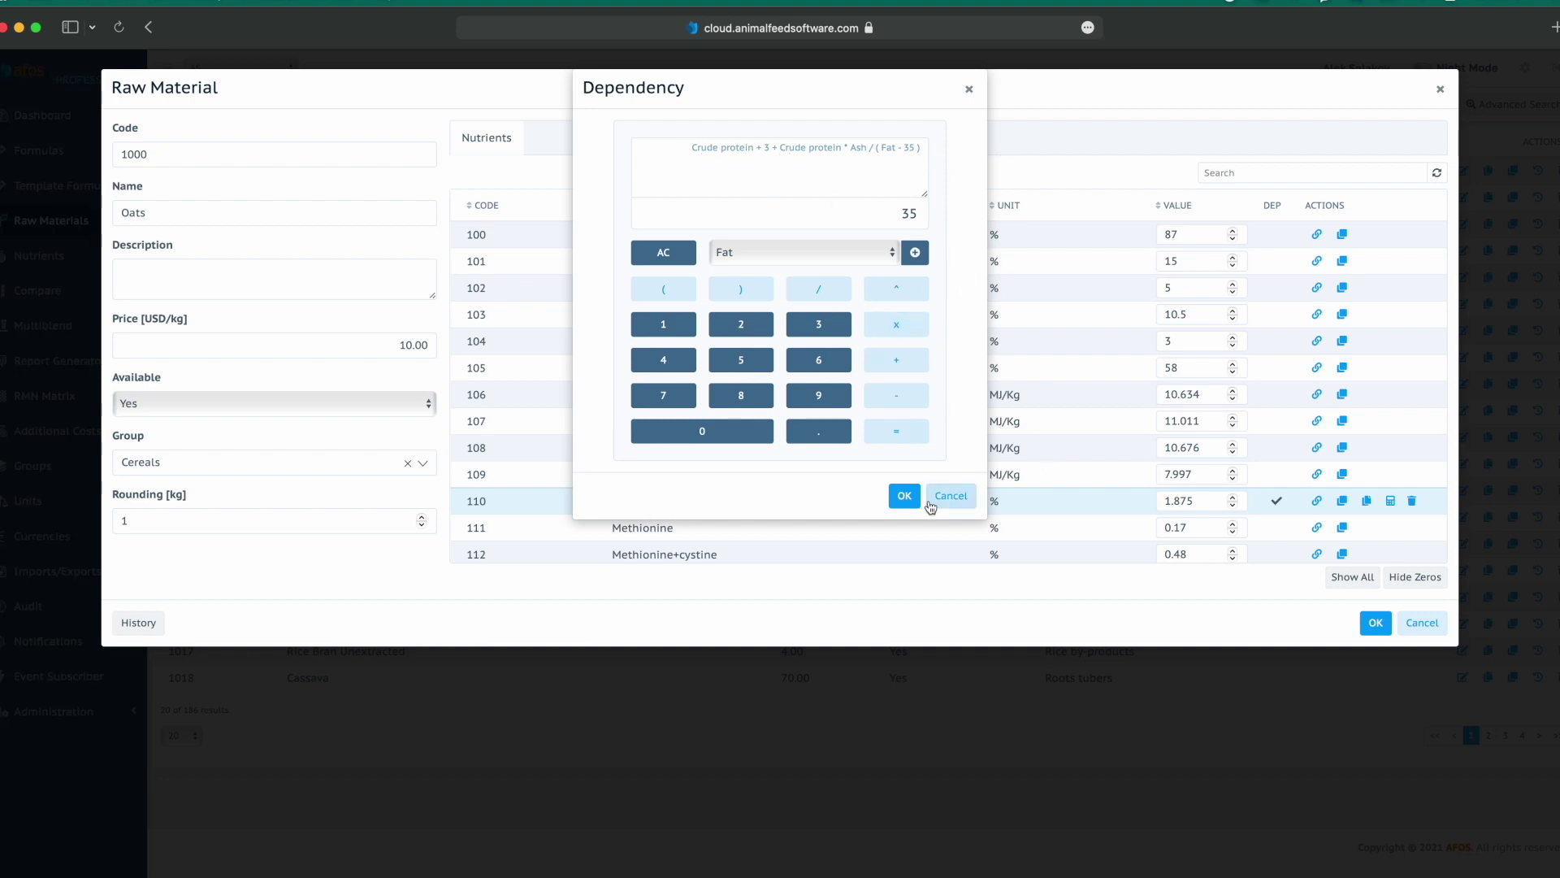
left_click(905, 498)
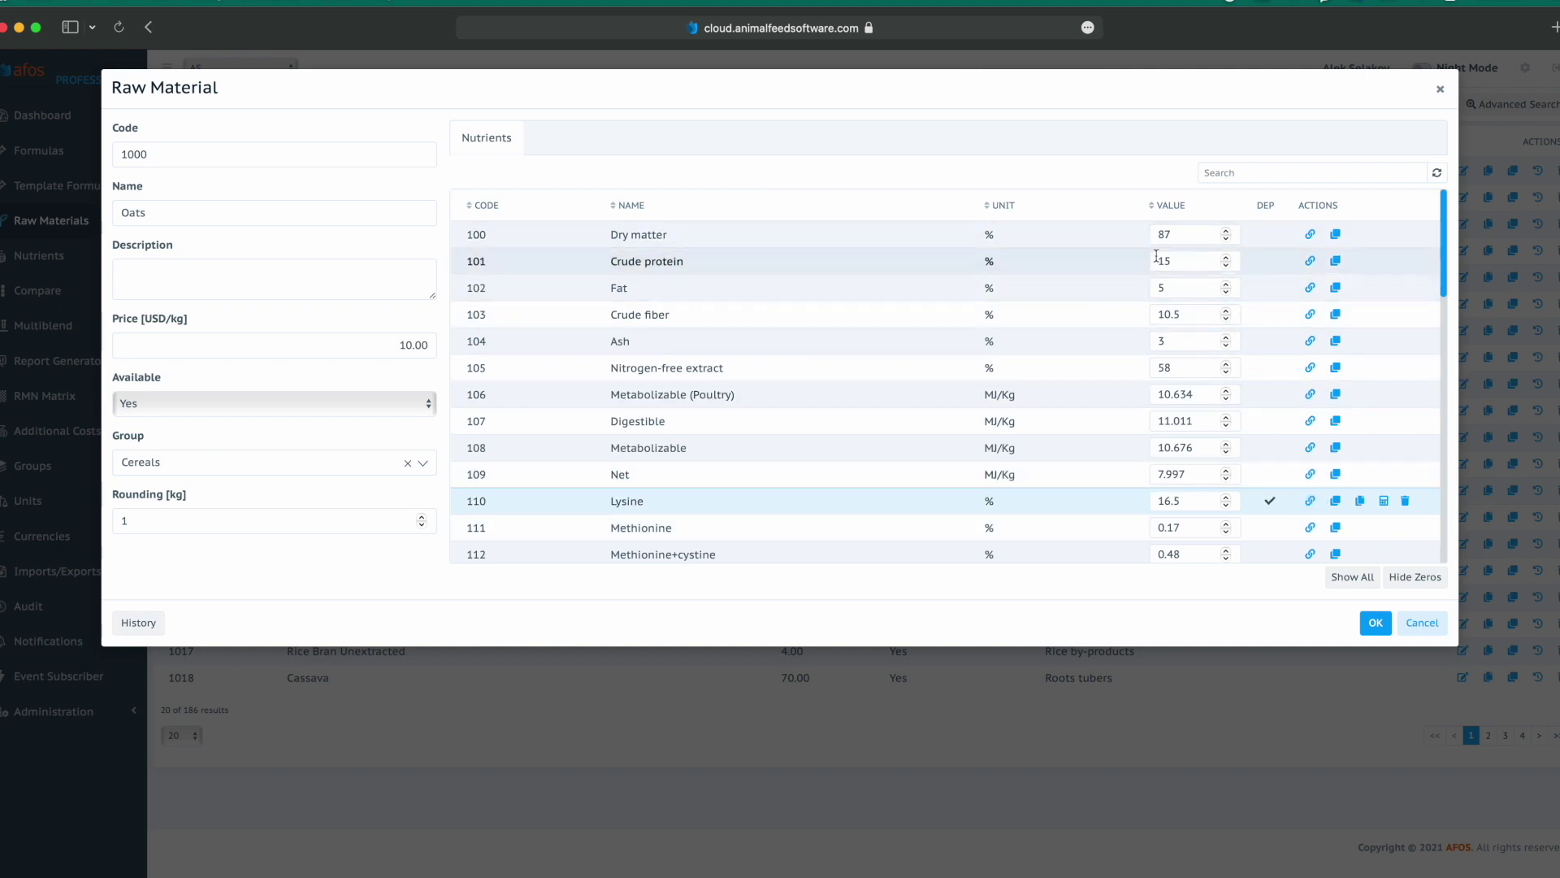
Set the Crude protein value of Oats to 20 % and open the dependency cloning for Lysine.
double_click(1182, 257)
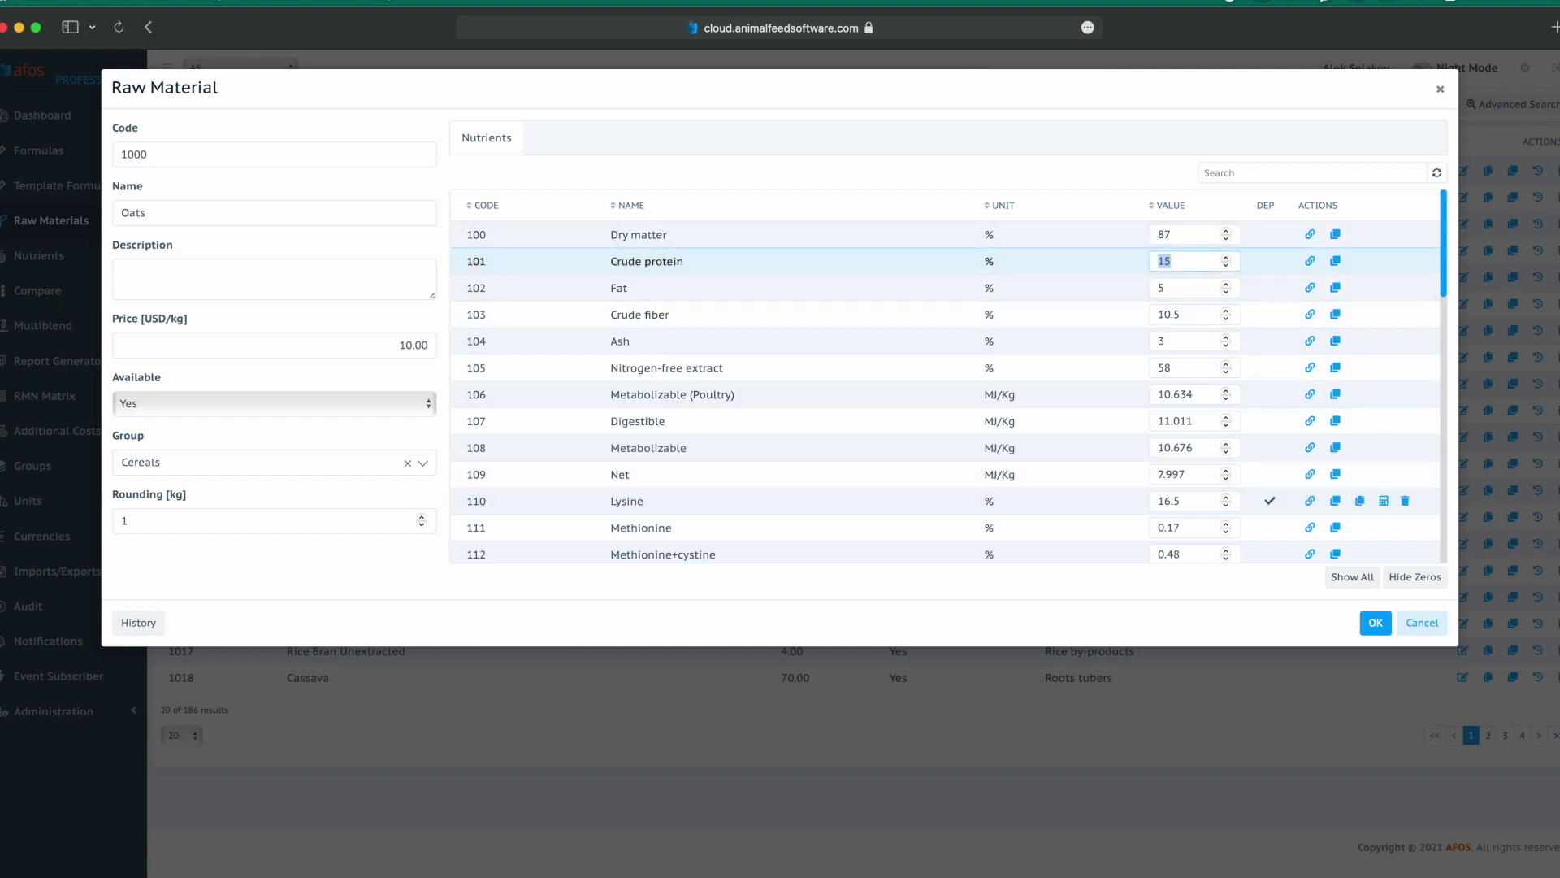
type("20")
key("Tab")
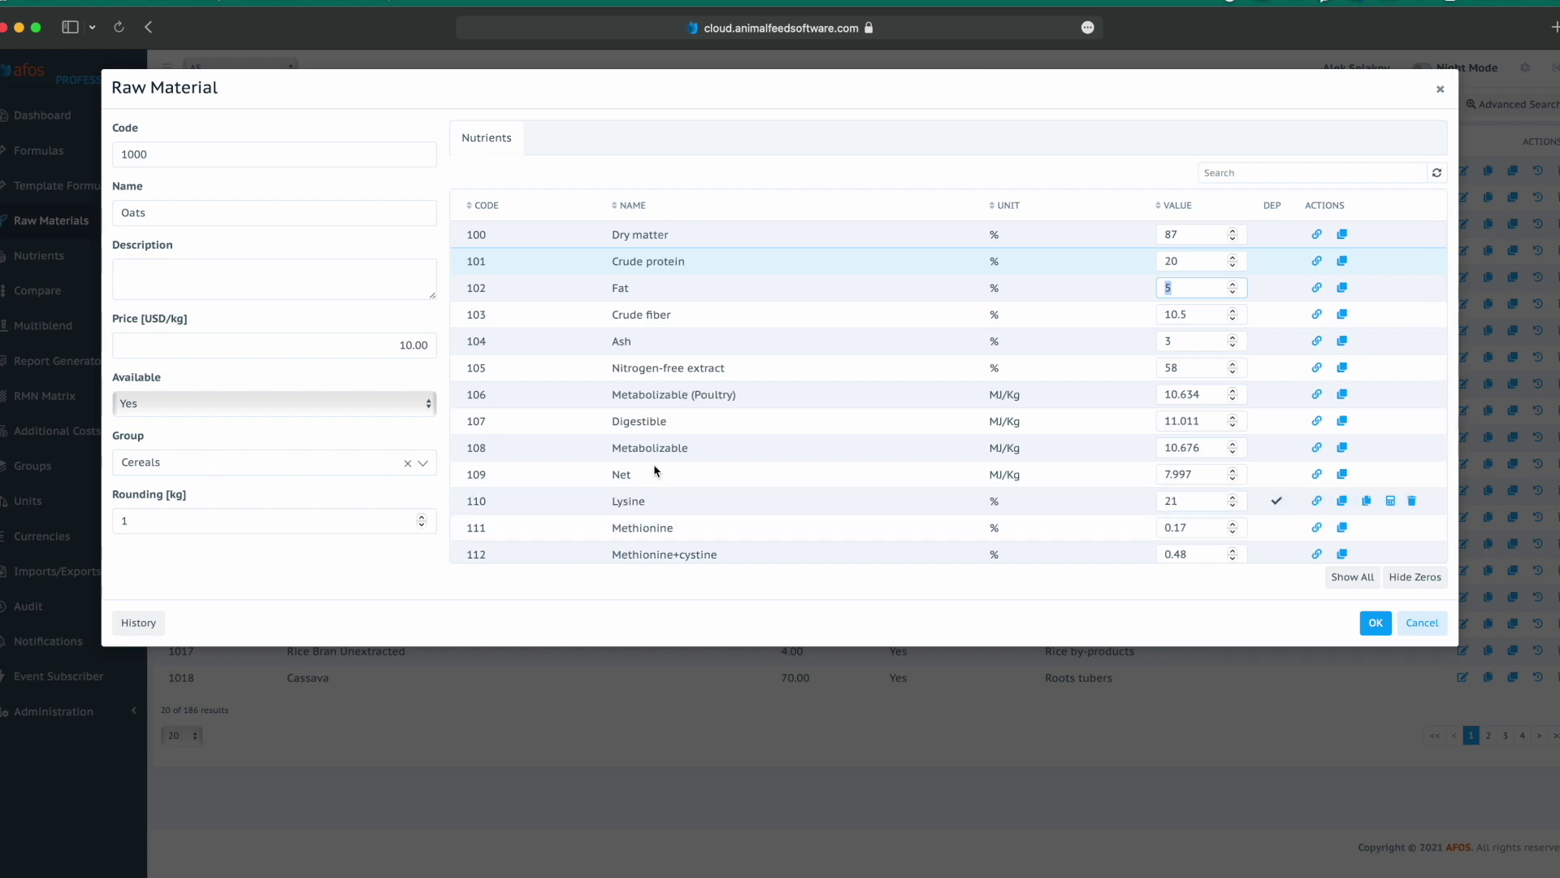
left_click(1337, 501)
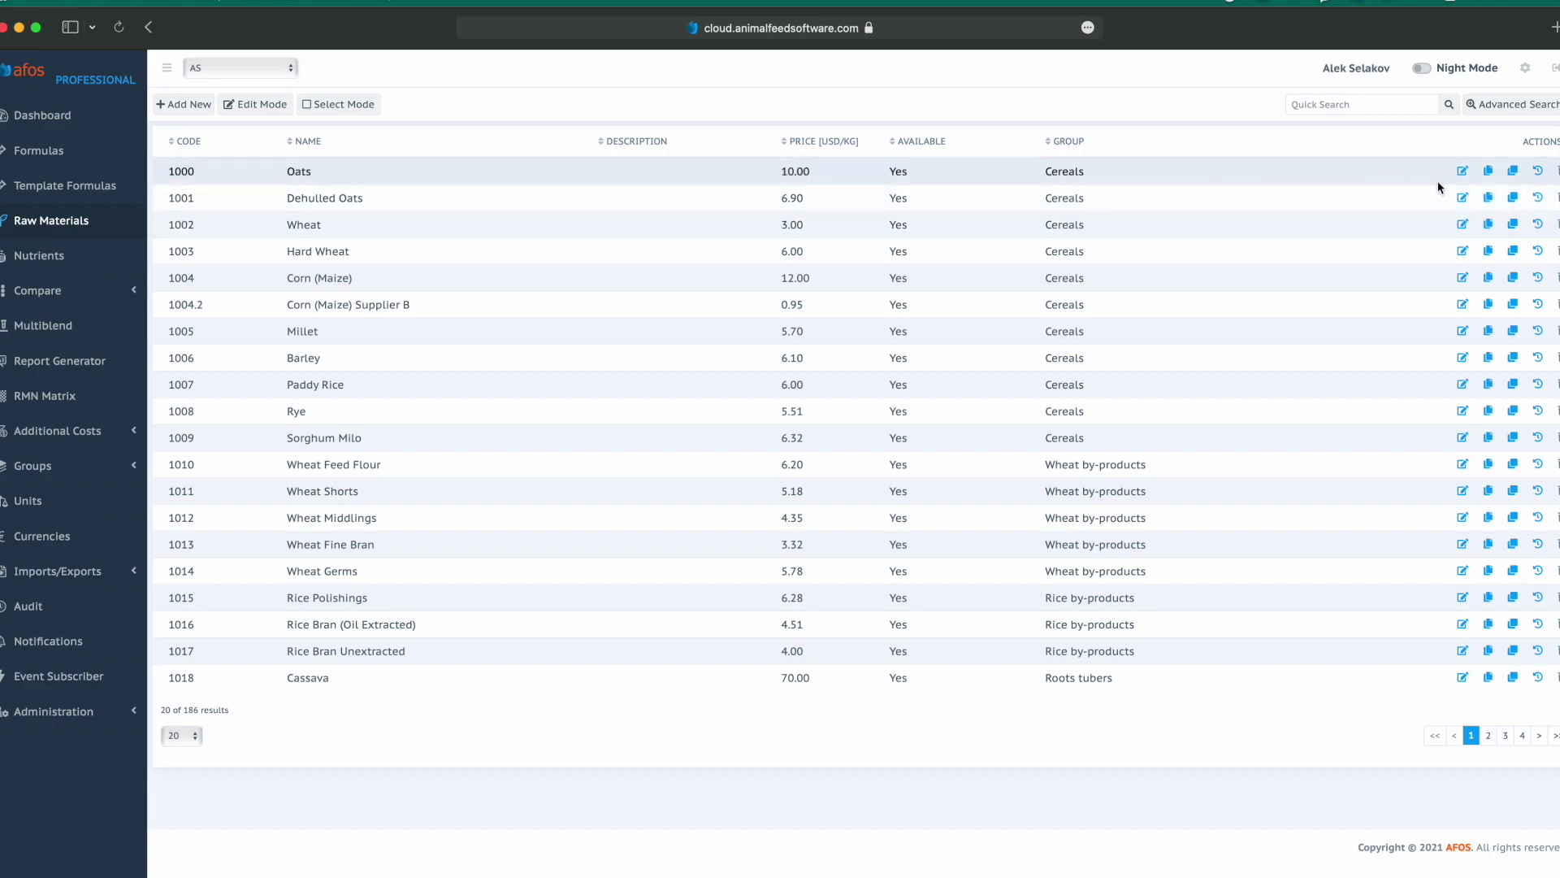
Clone the Lysine dependency formula from Oats to Lysine in the Dehulled Oats raw material, and save that raw material.
left_click(1462, 197)
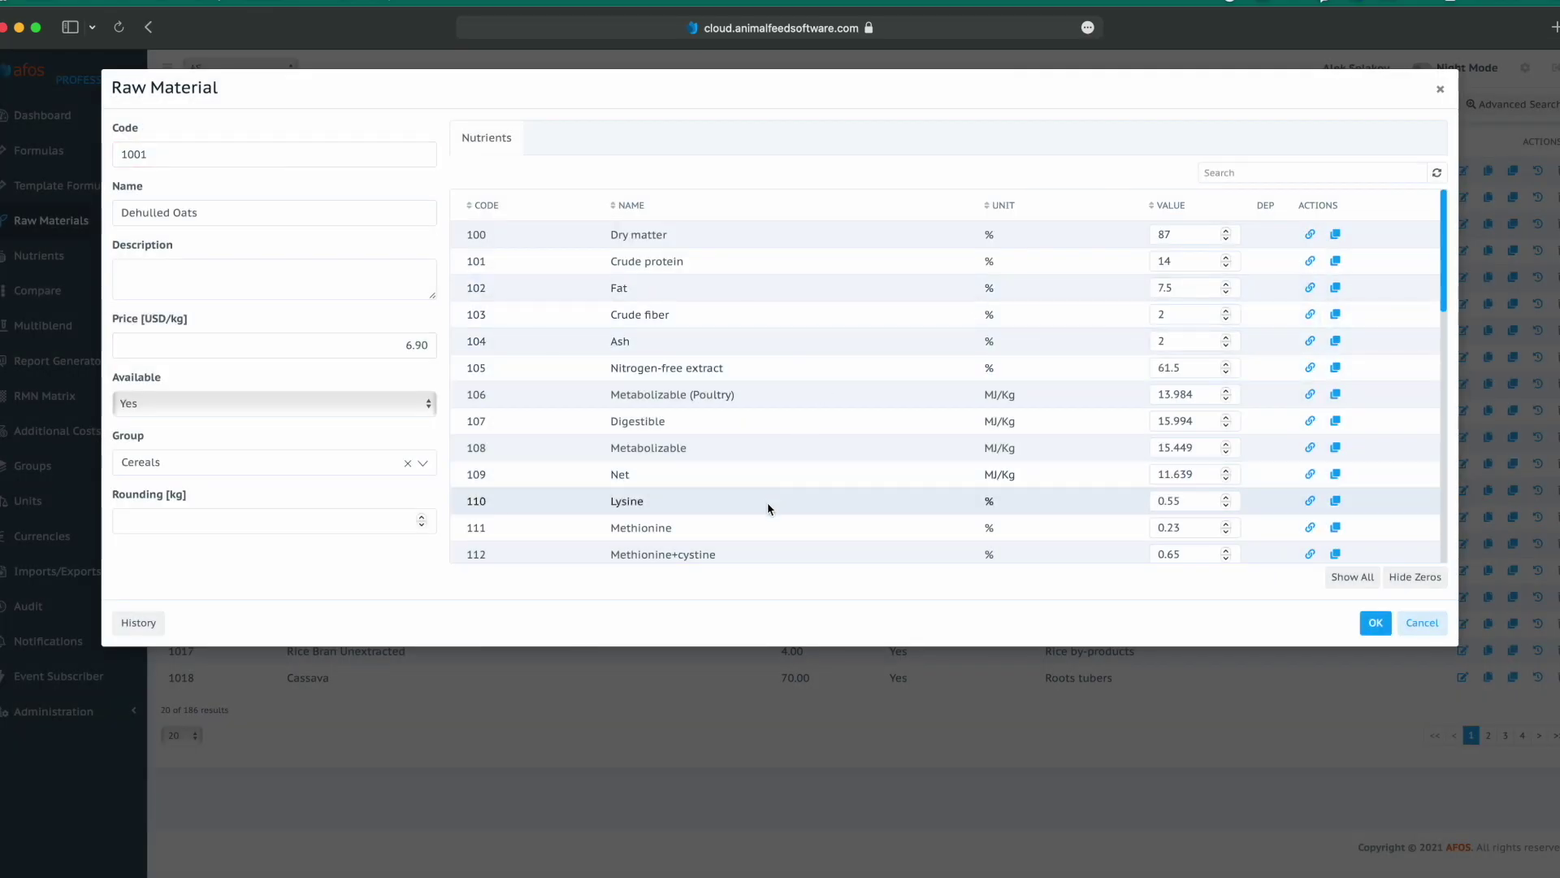
left_click(1335, 501)
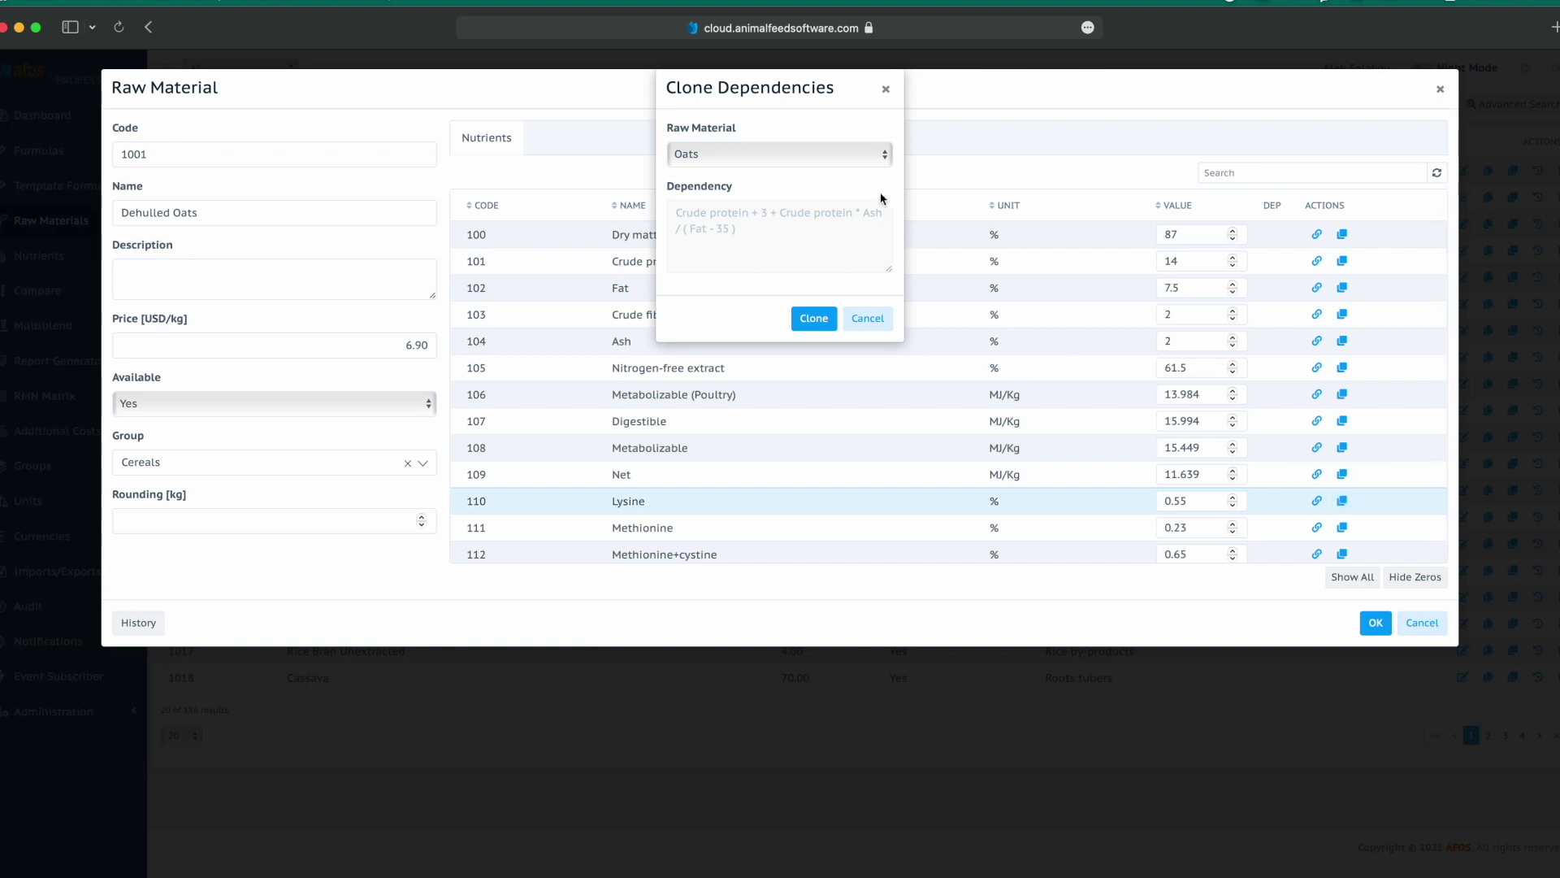
left_click(878, 160)
left_click(864, 158)
left_click(809, 320)
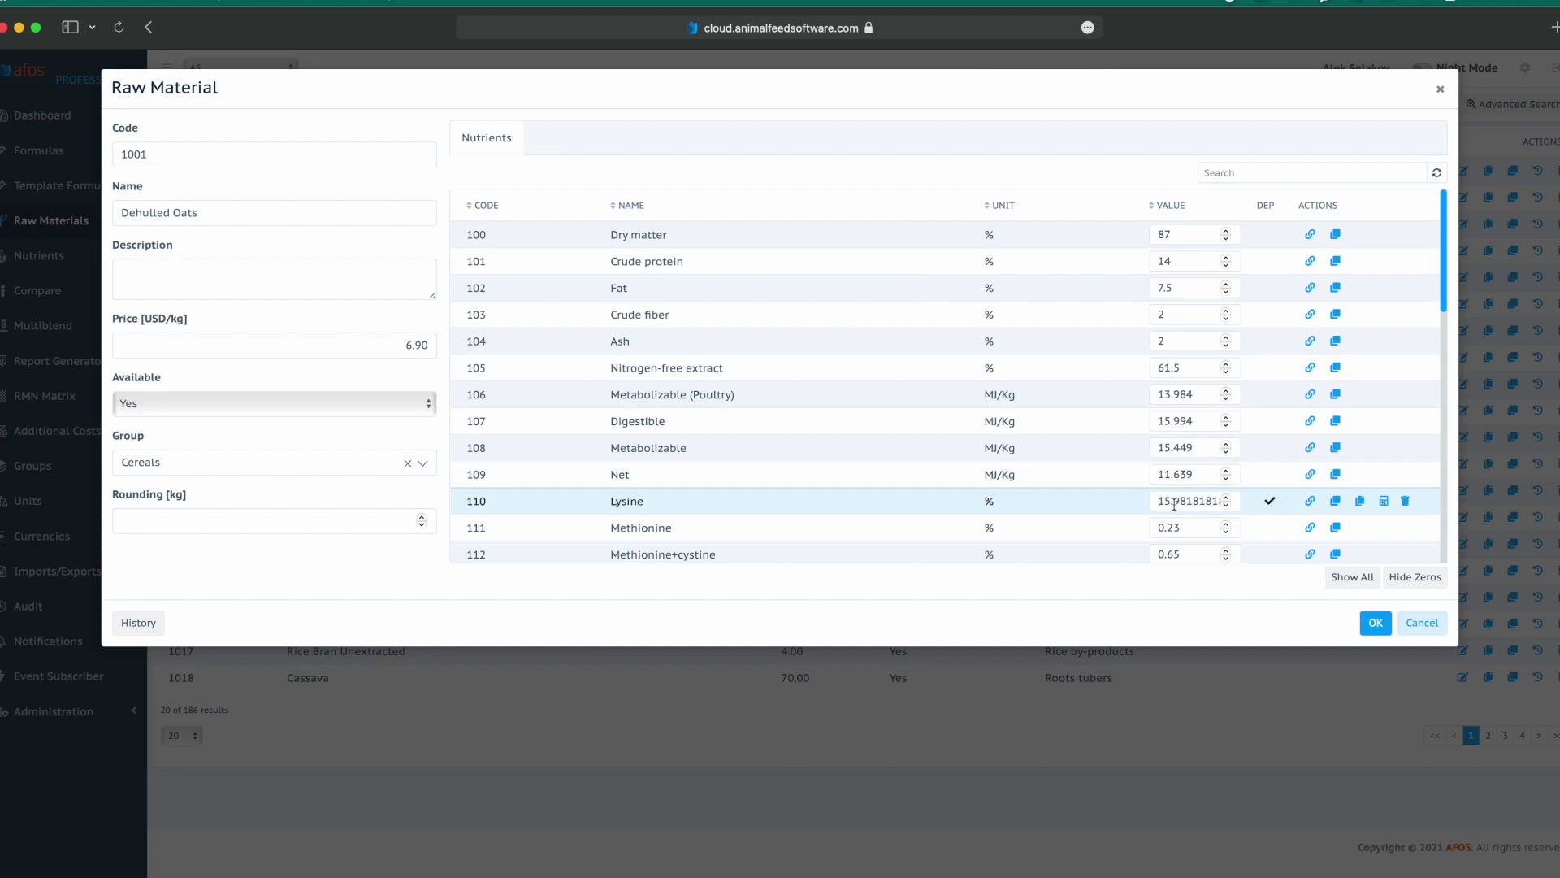
left_click(1377, 624)
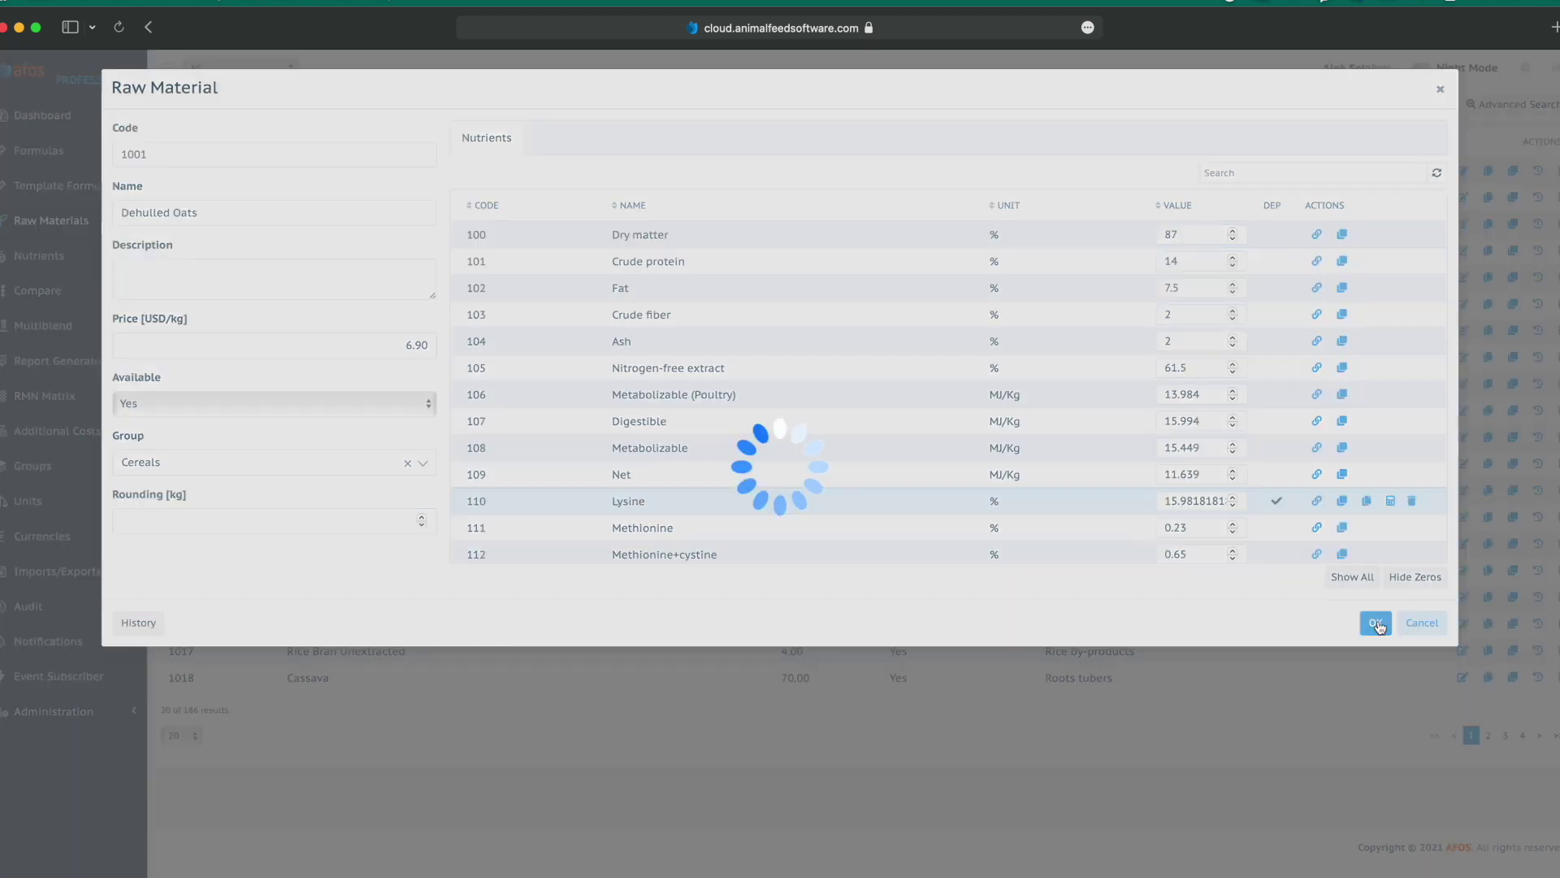